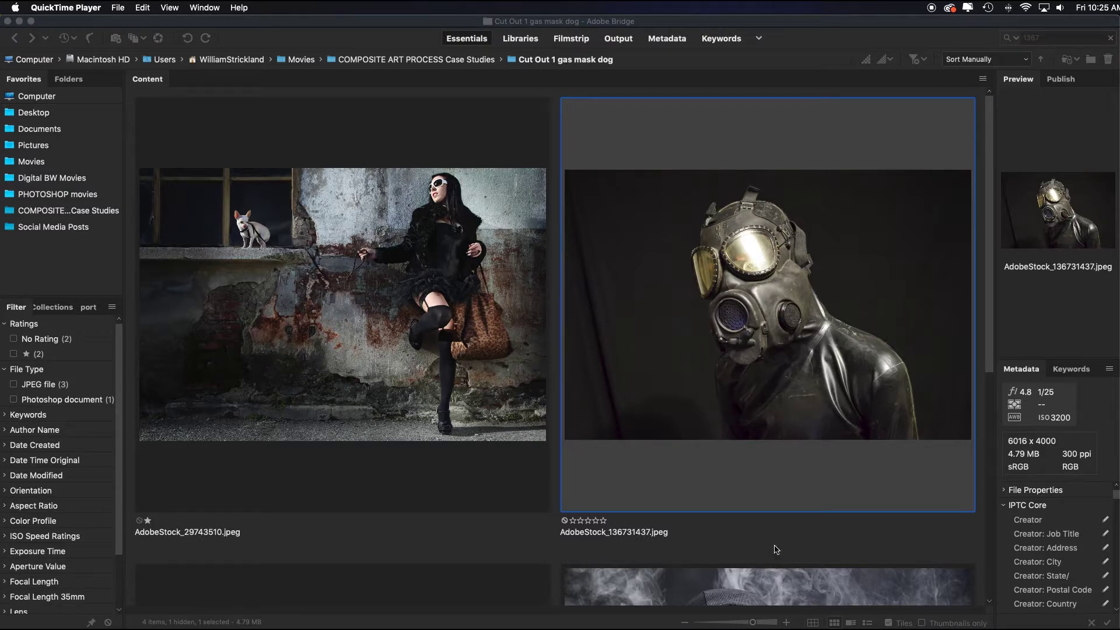
# - Load the dog-on-ledge and gas-mask photos from Bridge into Photoshop as layers, queuing the load
pyautogui.keyDown('super'); pyautogui.click(415, 138); pyautogui.keyUp('super')
pyautogui.click(275, 7)
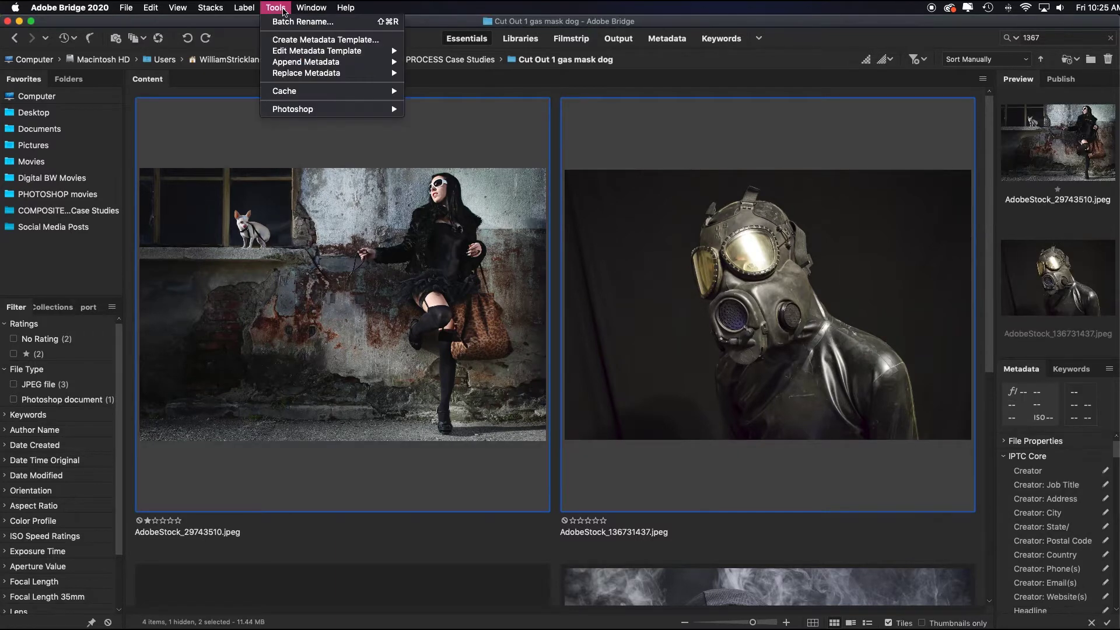
pyautogui.moveTo(382, 114)
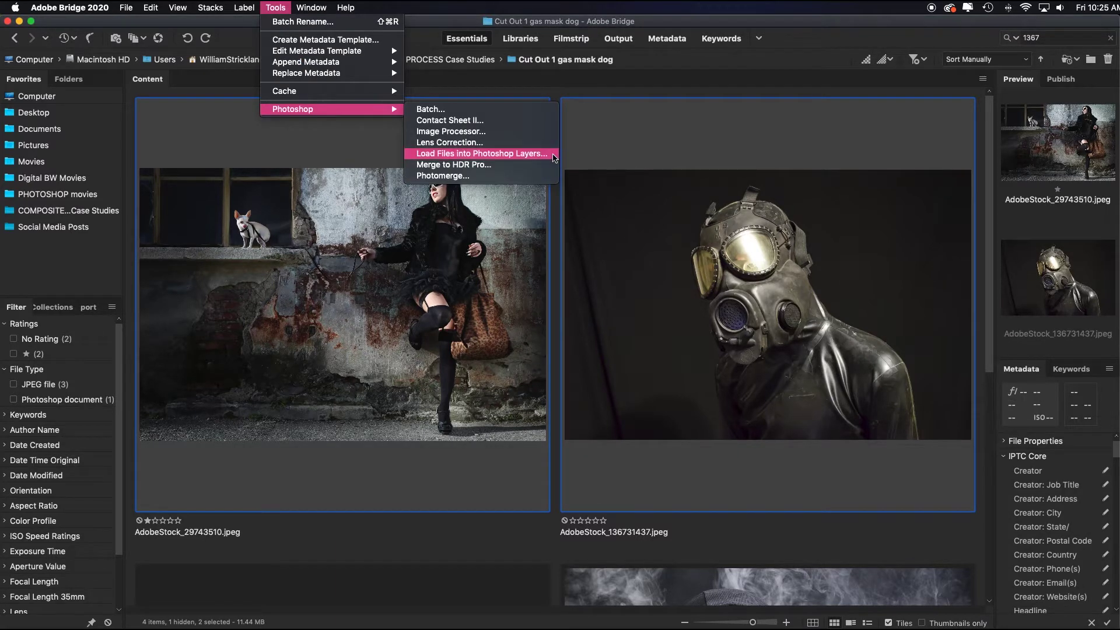
pyautogui.click(553, 155)
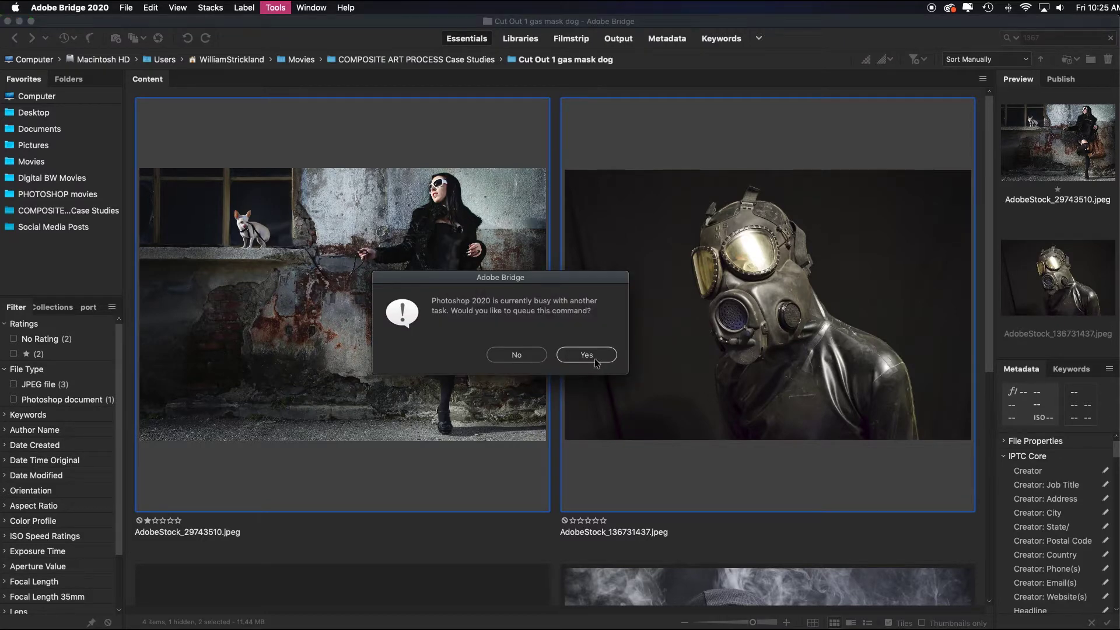
pyautogui.click(586, 356)
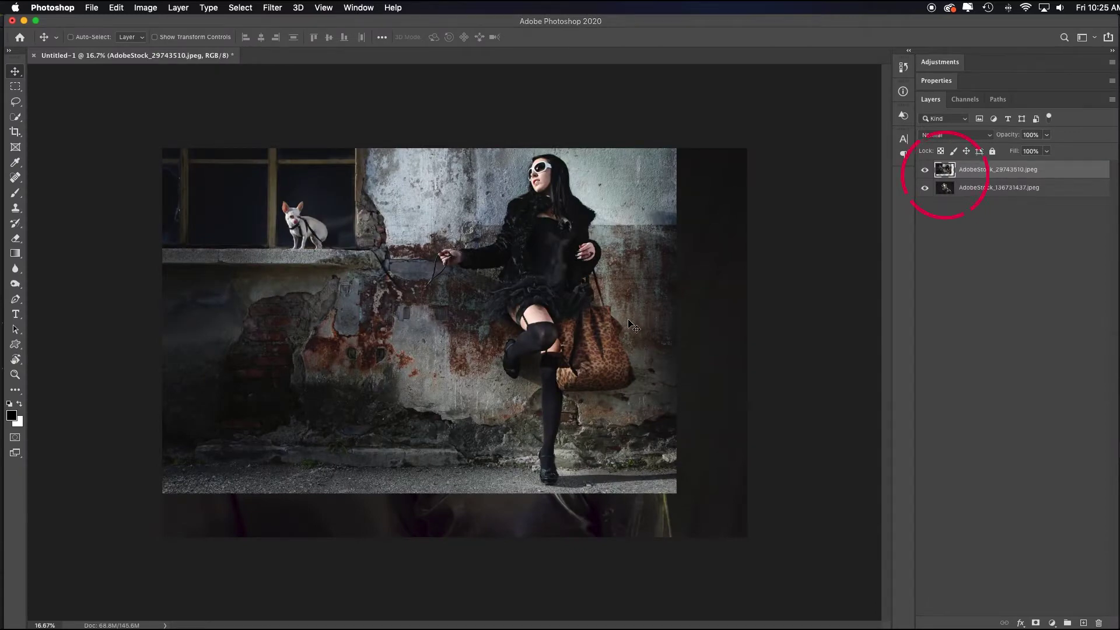
# - Hide the dog-and-woman photo layer, move it below the gas-mask layer, and select the gas-mask layer
pyautogui.press('super+0')
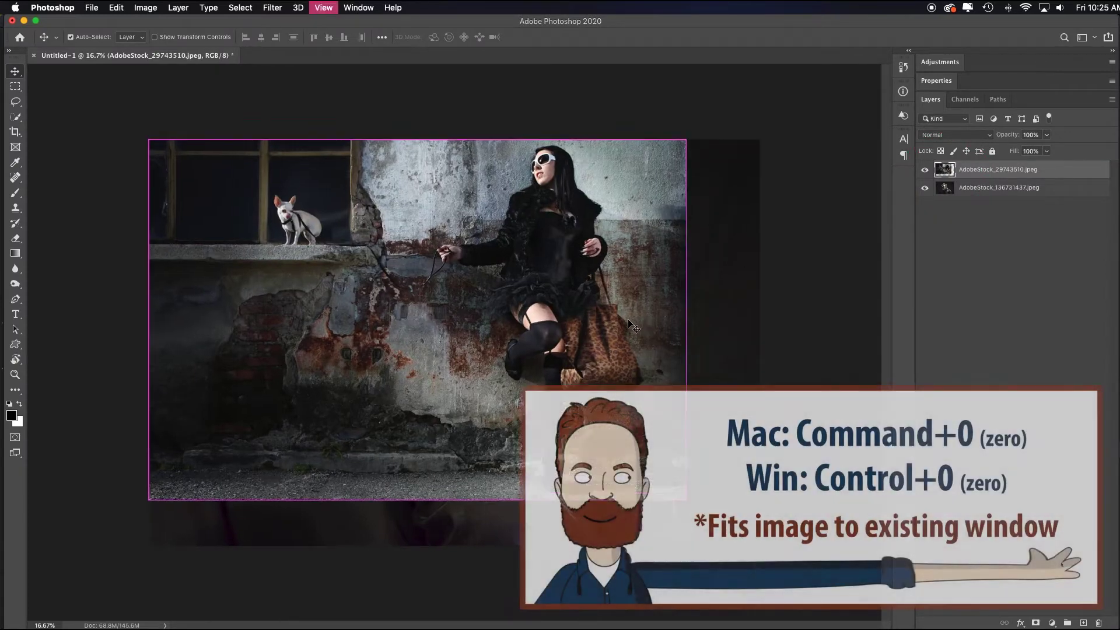
pyautogui.click(925, 171)
pyautogui.moveTo(983, 171); pyautogui.dragTo(980, 198)
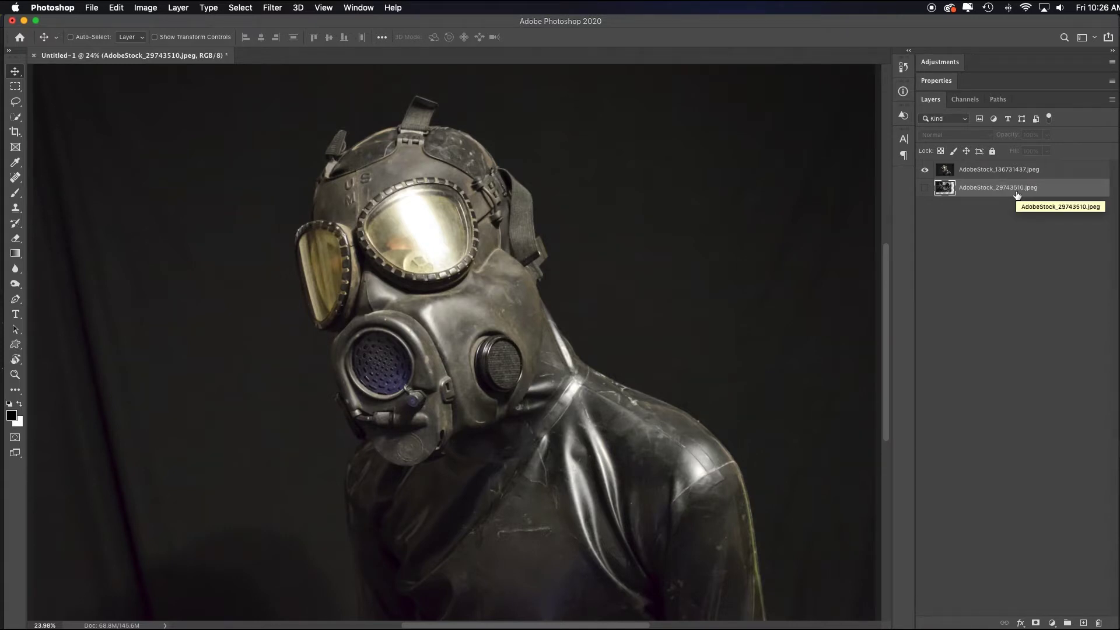
pyautogui.click(987, 171)
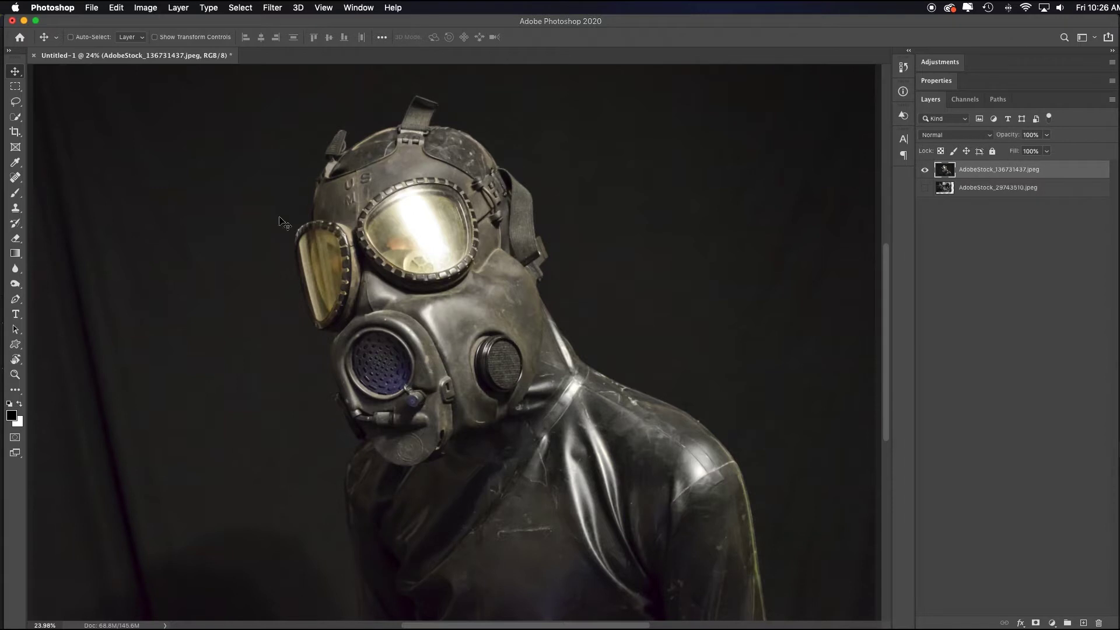
# - Mask the gas-mask figure off its black backdrop using Select Subject and a layer mask
pyautogui.click(14, 118)
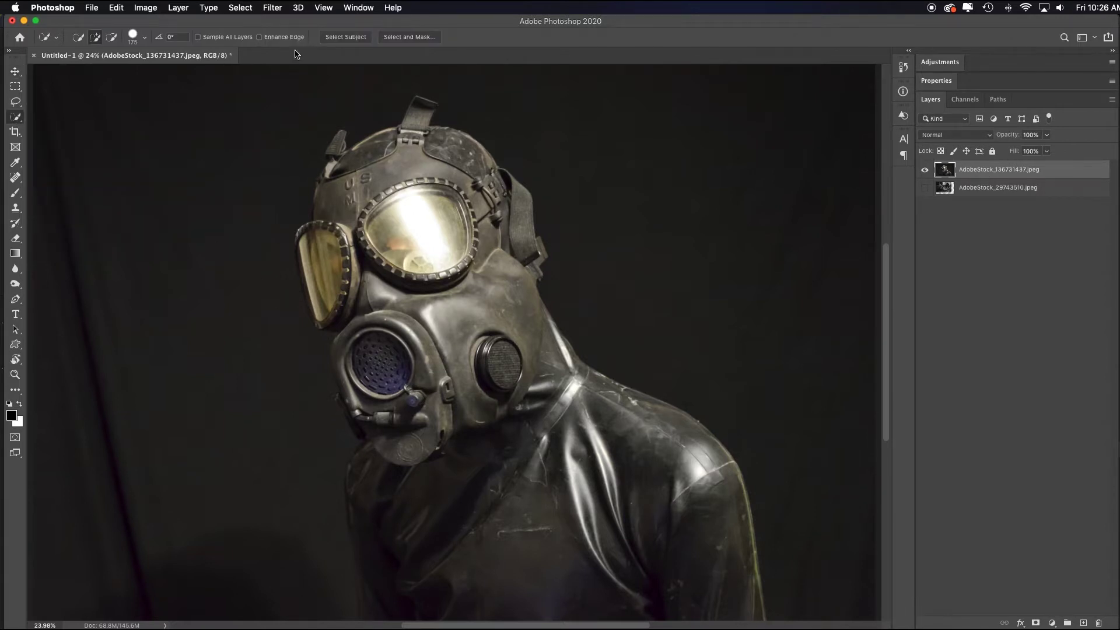
pyautogui.click(343, 39)
pyautogui.click(1037, 623)
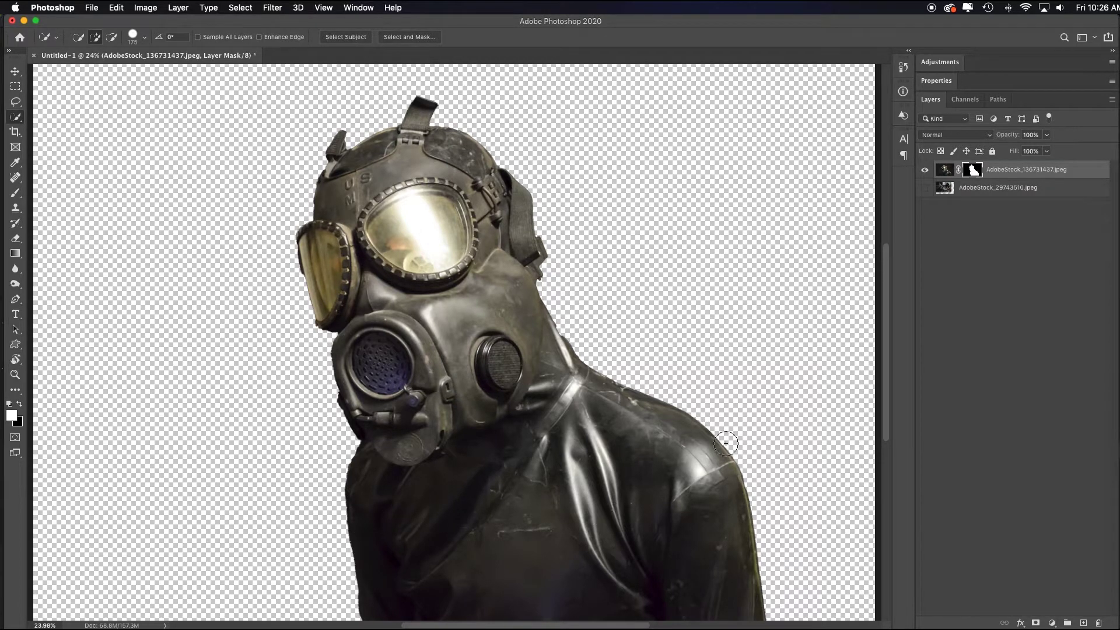
# - Show the wall photo and move the gas-mask figure right of centre
pyautogui.click(925, 188)
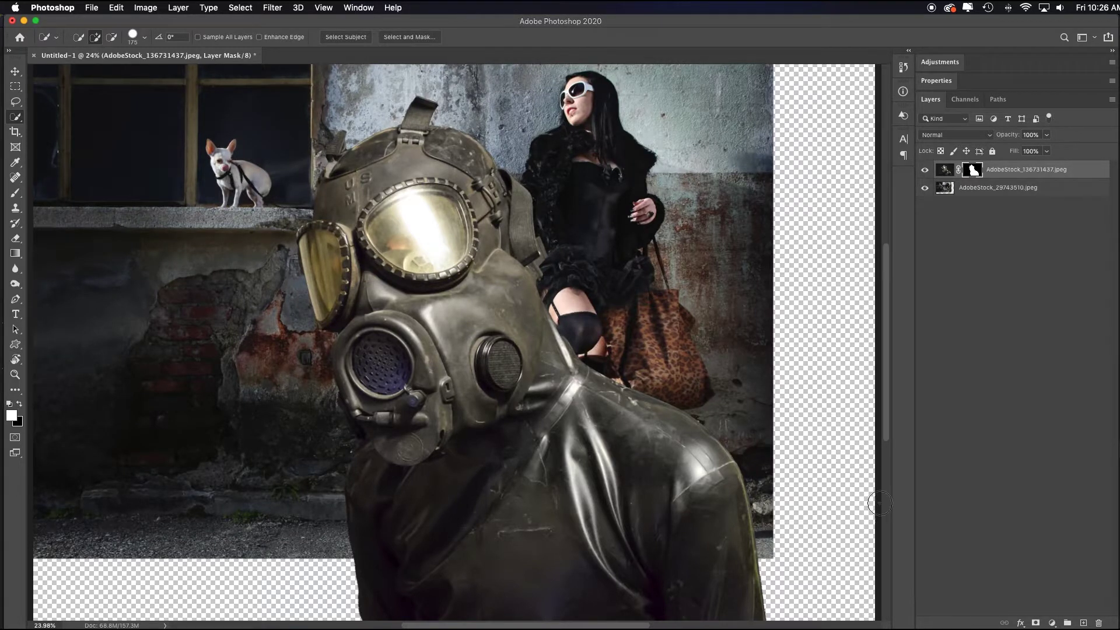
pyautogui.press('v')
pyautogui.moveTo(560, 523); pyautogui.dragTo(681, 489)
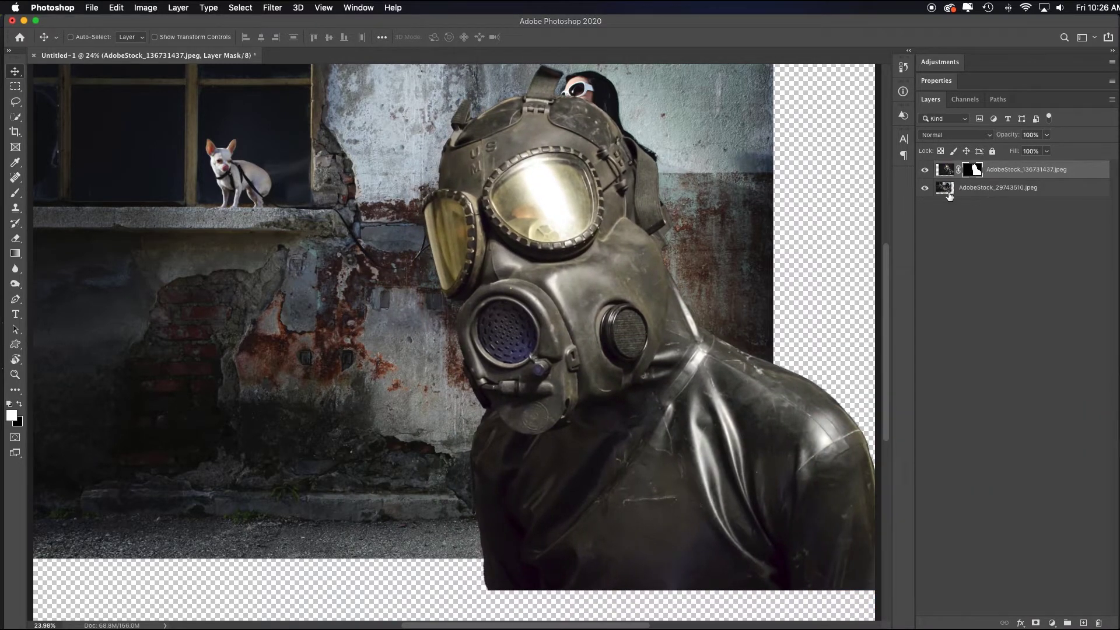
pyautogui.click(978, 188)
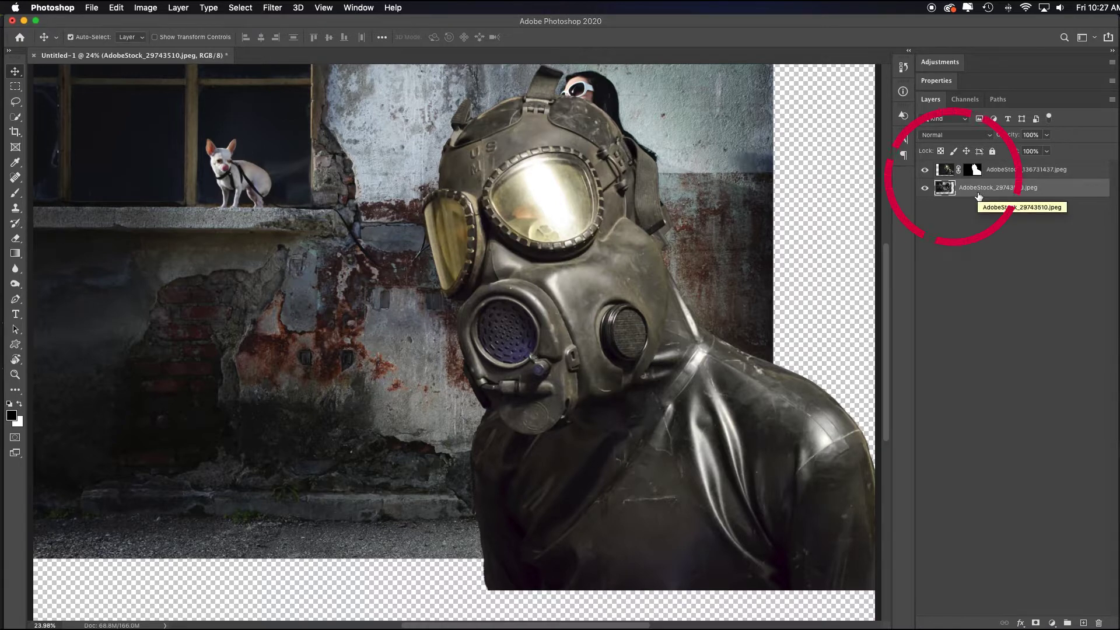
# - Enlarge the wall photo to about 115% with Free Transform
pyautogui.press('super+t')
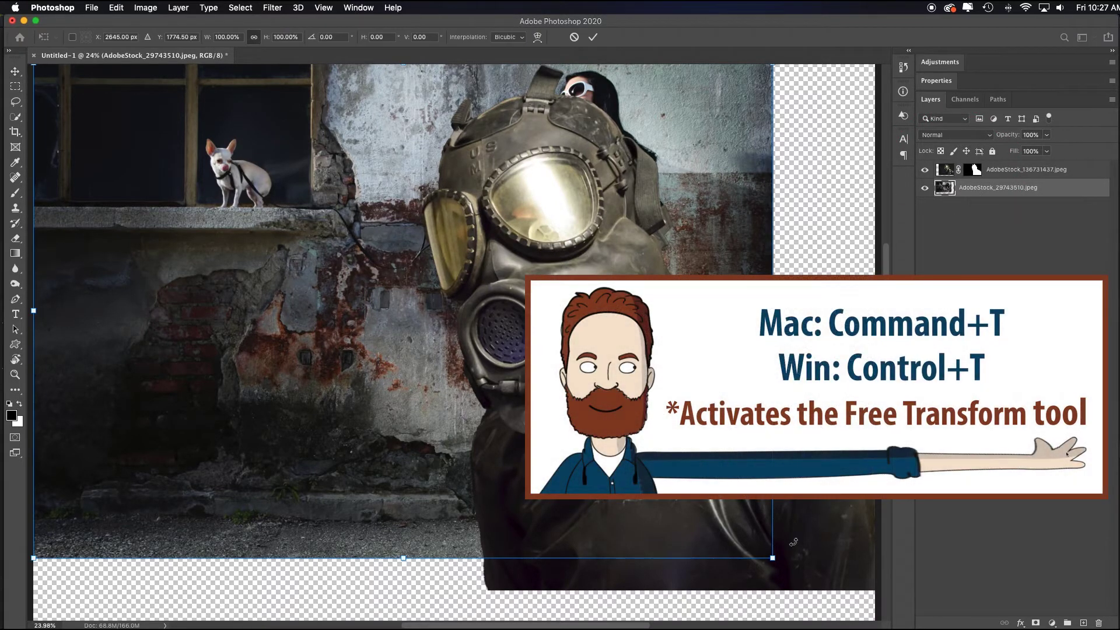
pyautogui.moveTo(773, 560); pyautogui.dragTo(895, 617)
pyautogui.press('Return')
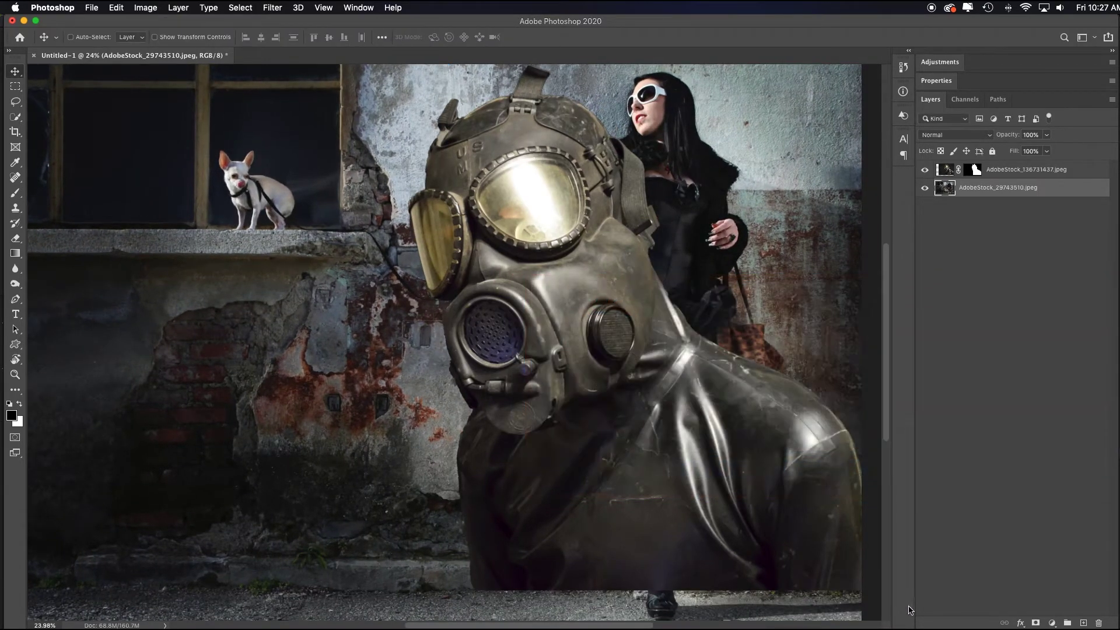
# - Crop the empty strip off the bottom of the canvas and hide the gas-mask layer
pyautogui.press('c')
pyautogui.press('super+minus')
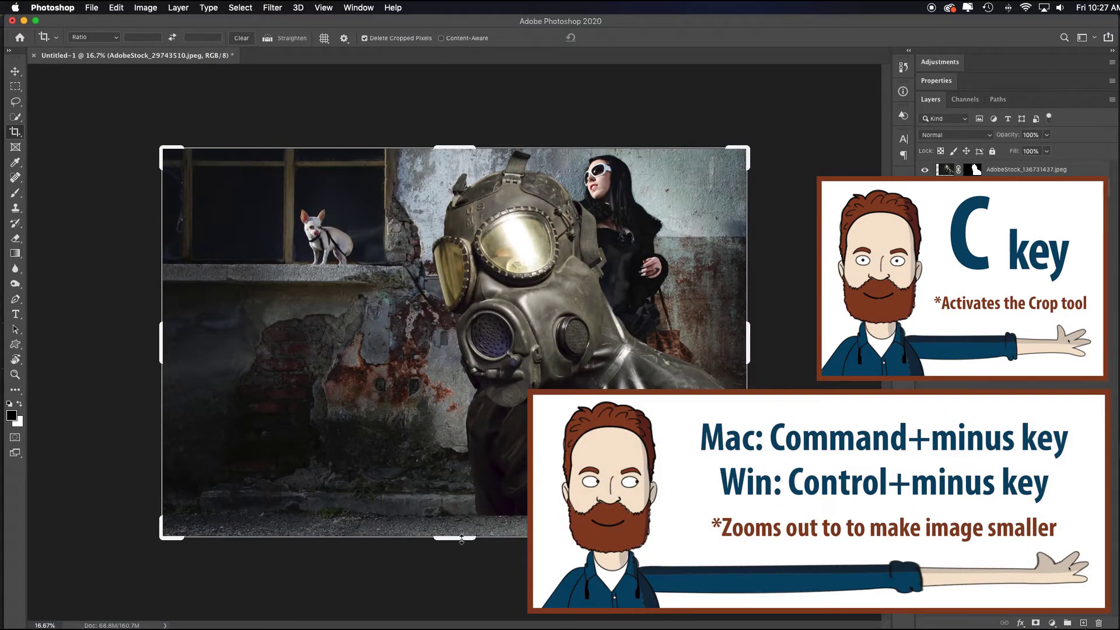
pyautogui.moveTo(462, 539); pyautogui.dragTo(462, 519)
pyautogui.press('Return')
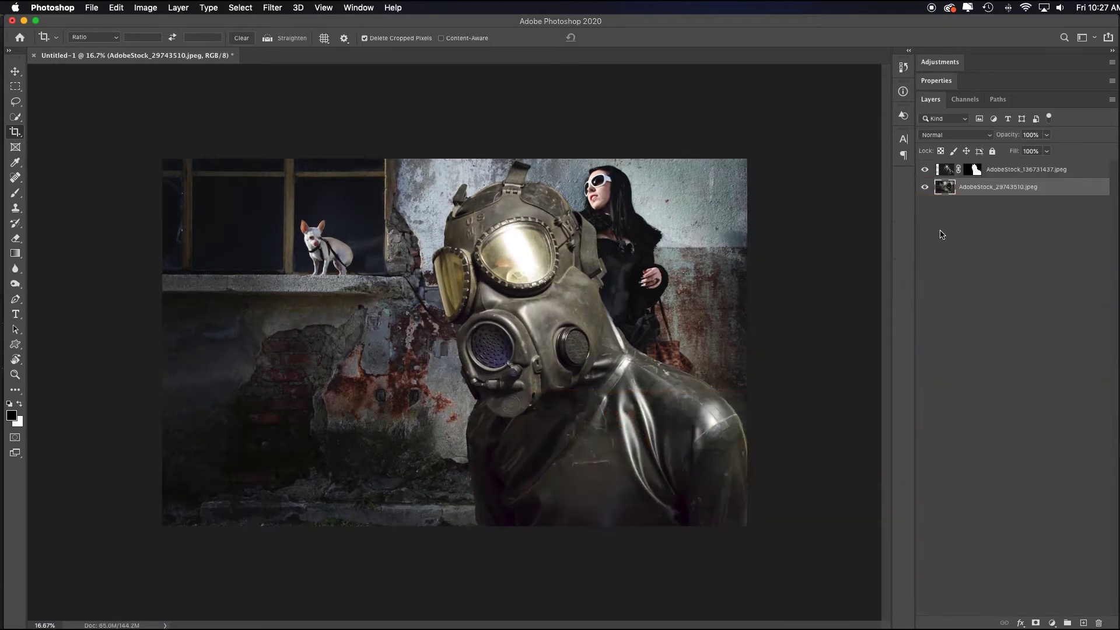
pyautogui.click(926, 171)
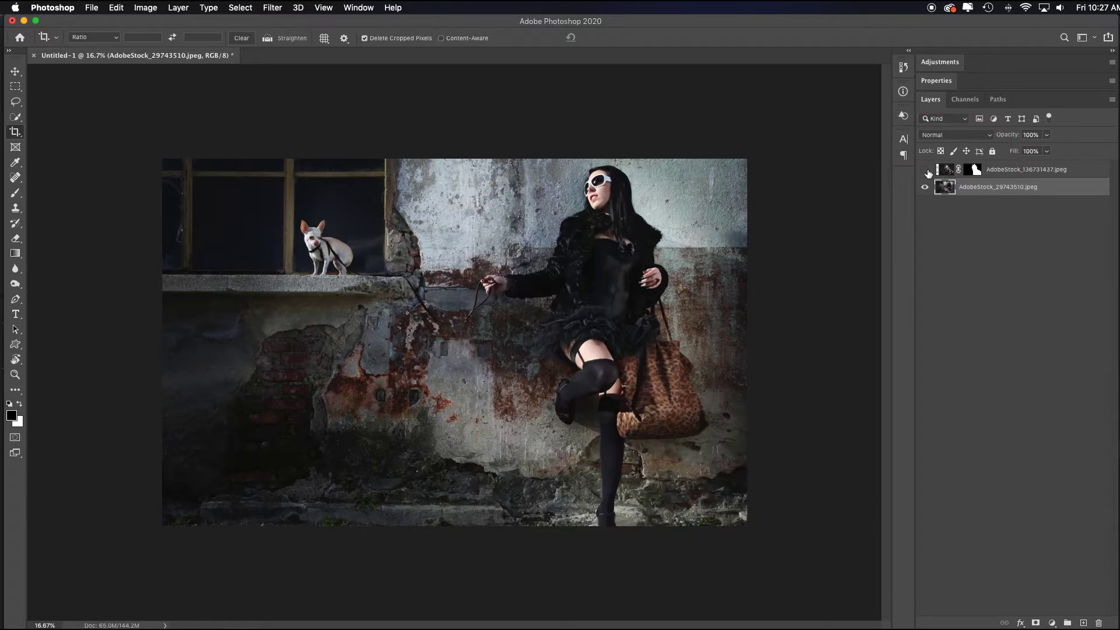
# - Lasso the woman, erase her with a Content-Aware fill, and show the gas-mask layer again
pyautogui.click(18, 105)
pyautogui.moveTo(623, 168)
pyautogui.mouseDown()
pyautogui.moveTo(585, 166)
pyautogui.moveTo(521, 320)
pyautogui.moveTo(557, 464)
pyautogui.moveTo(631, 546)
pyautogui.moveTo(629, 472)
pyautogui.moveTo(641, 451)
pyautogui.moveTo(693, 453)
pyautogui.moveTo(714, 435)
pyautogui.moveTo(705, 356)
pyautogui.moveTo(675, 311)
pyautogui.moveTo(675, 214)
pyautogui.moveTo(636, 141)
pyautogui.moveTo(589, 158)
pyautogui.mouseUp()
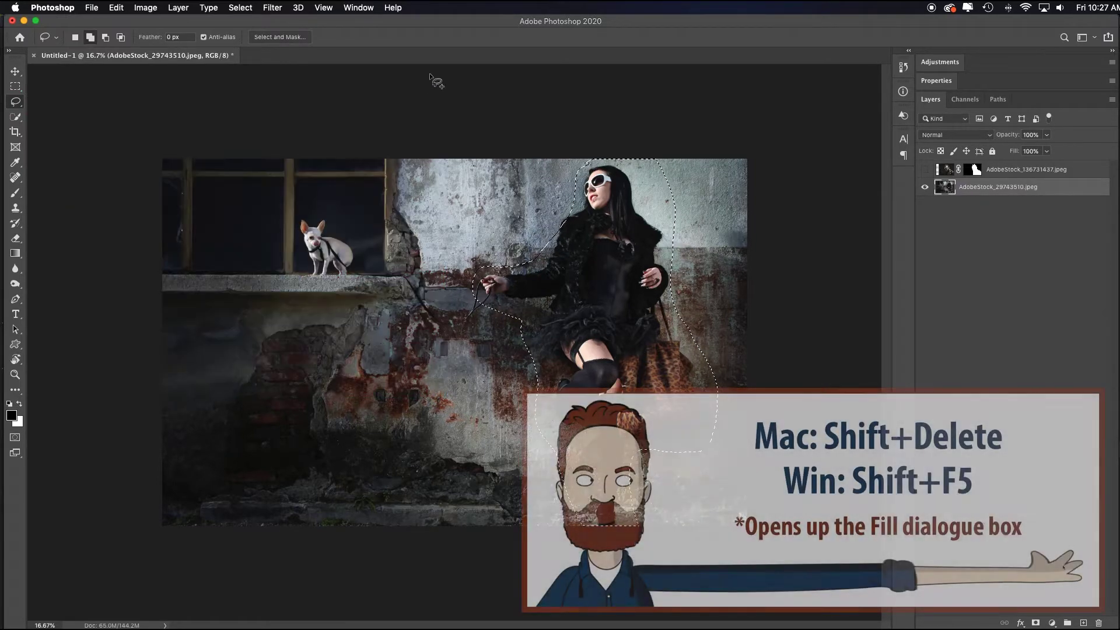
pyautogui.hotkey('shift', 'Delete')
pyautogui.click(642, 279)
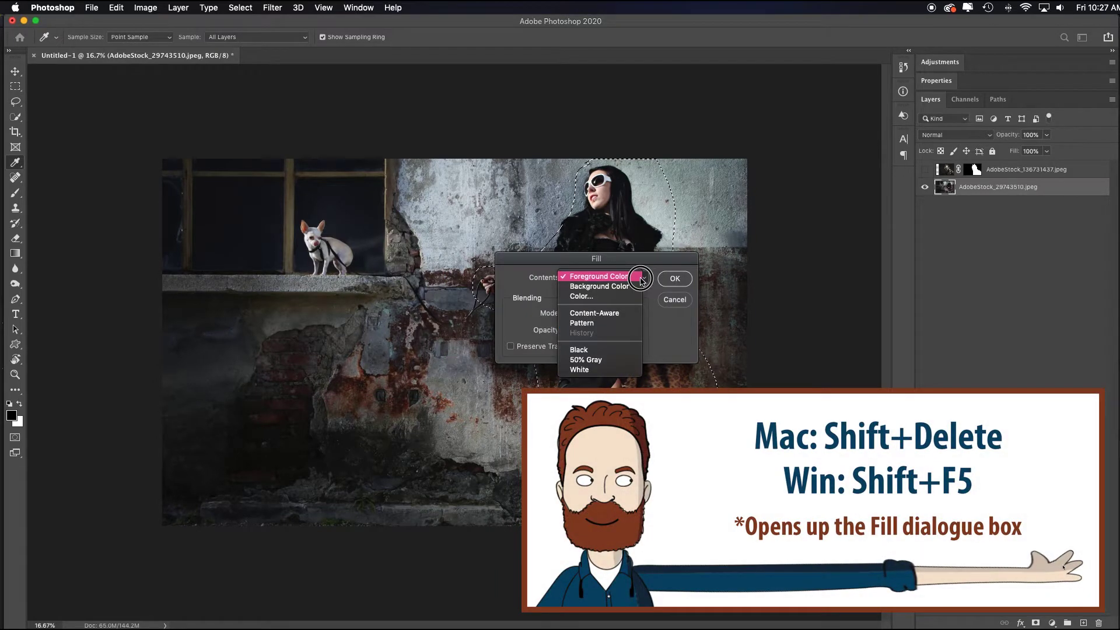
pyautogui.click(627, 313)
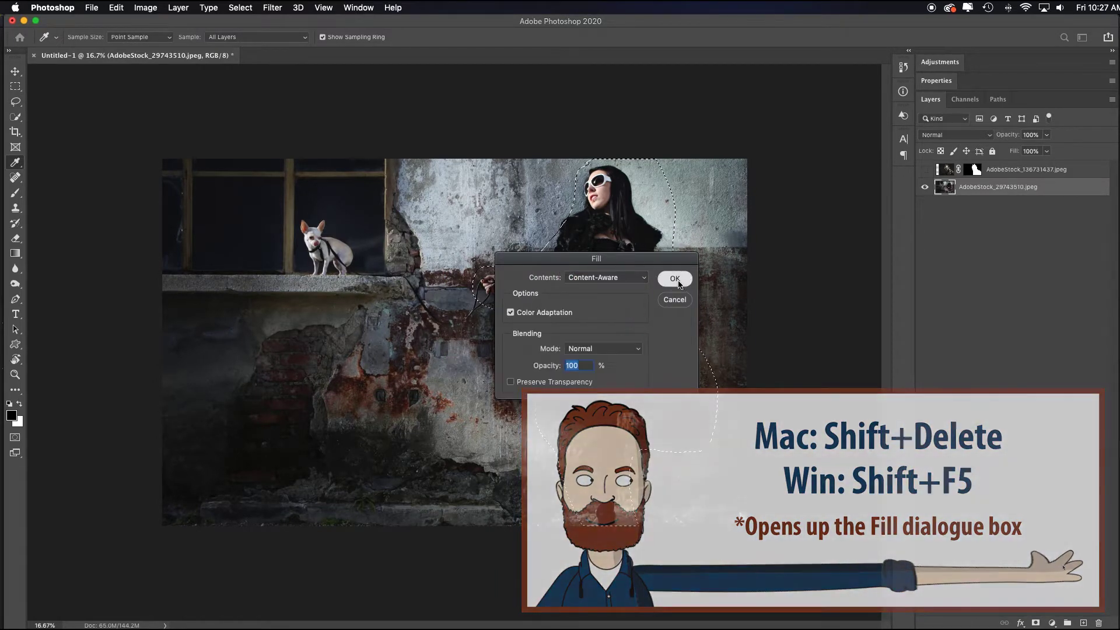
pyautogui.click(675, 280)
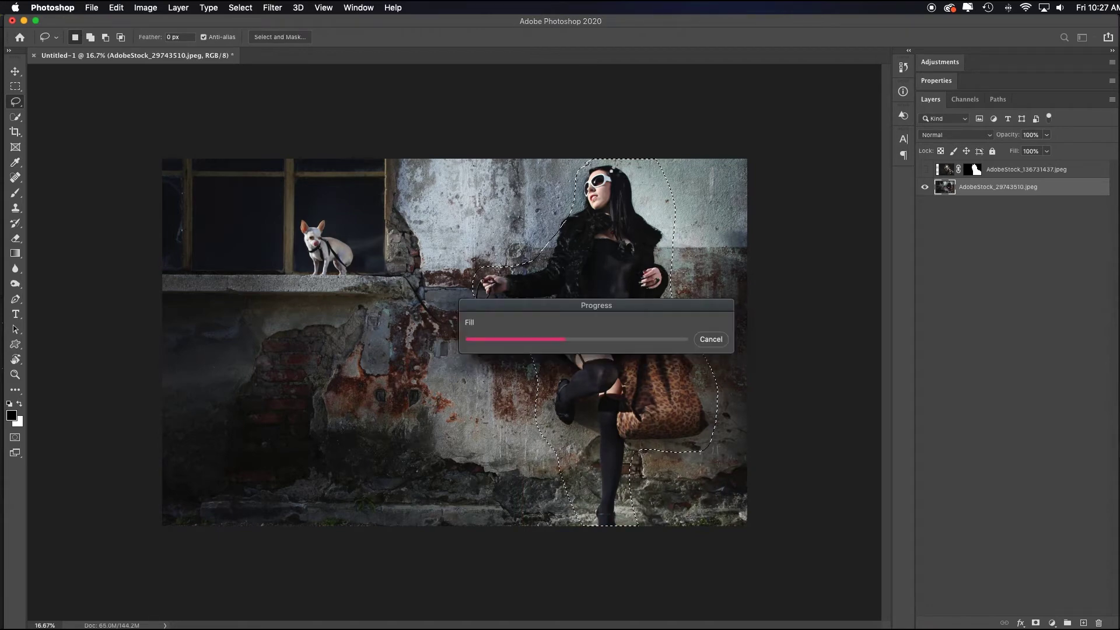
pyautogui.press('super+d')
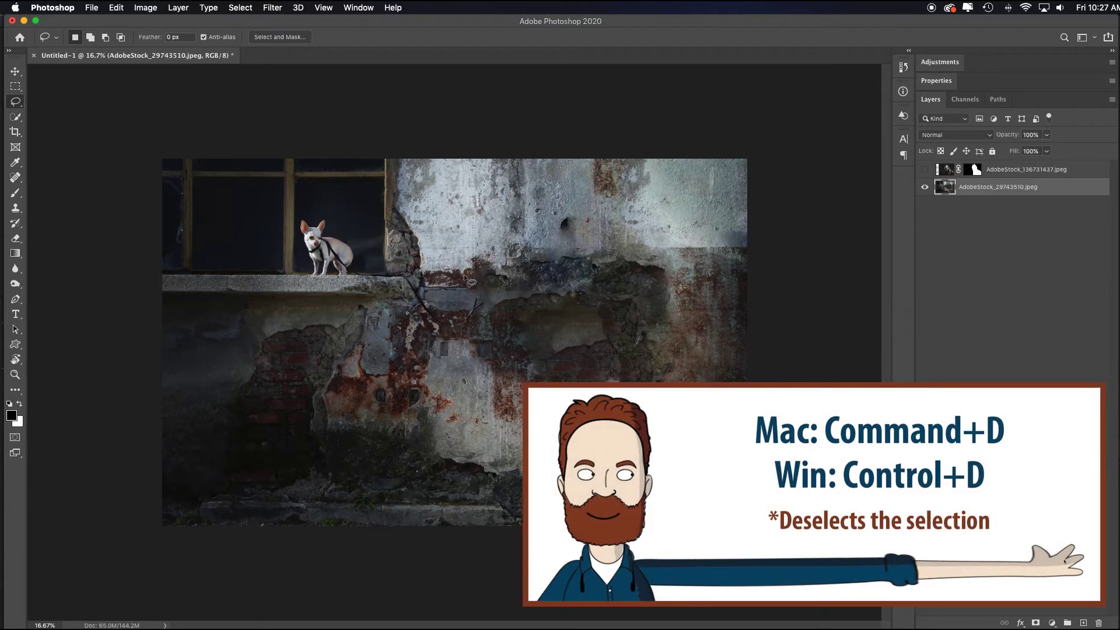
pyautogui.click(924, 169)
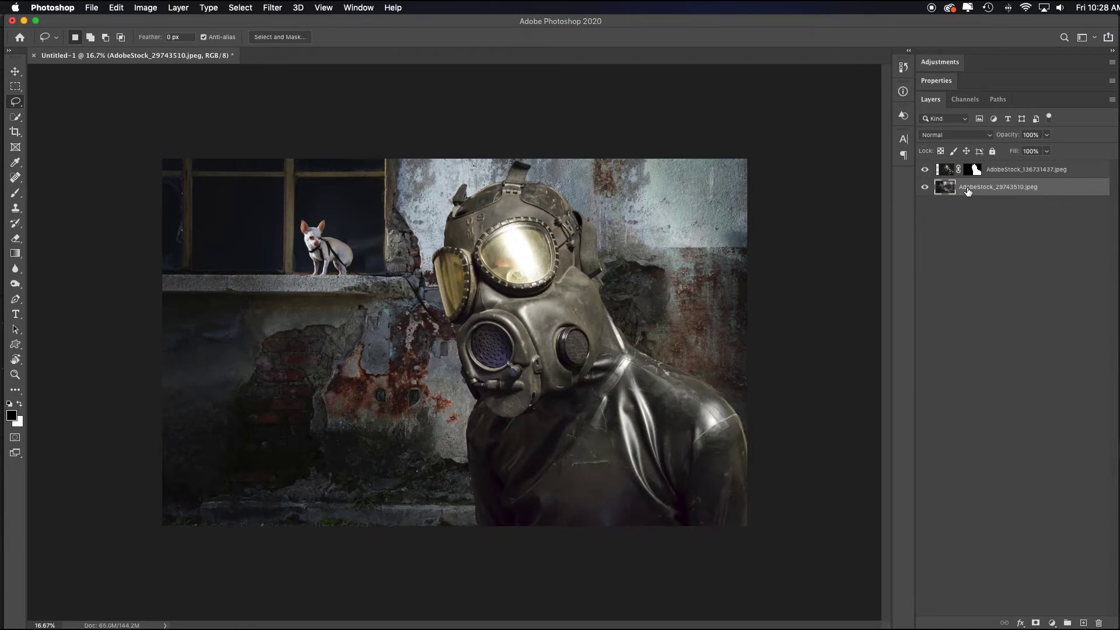
# - Clone-stamp wall texture right of the mask at 60% then 80% opacity over the fill smudges
pyautogui.press('s')
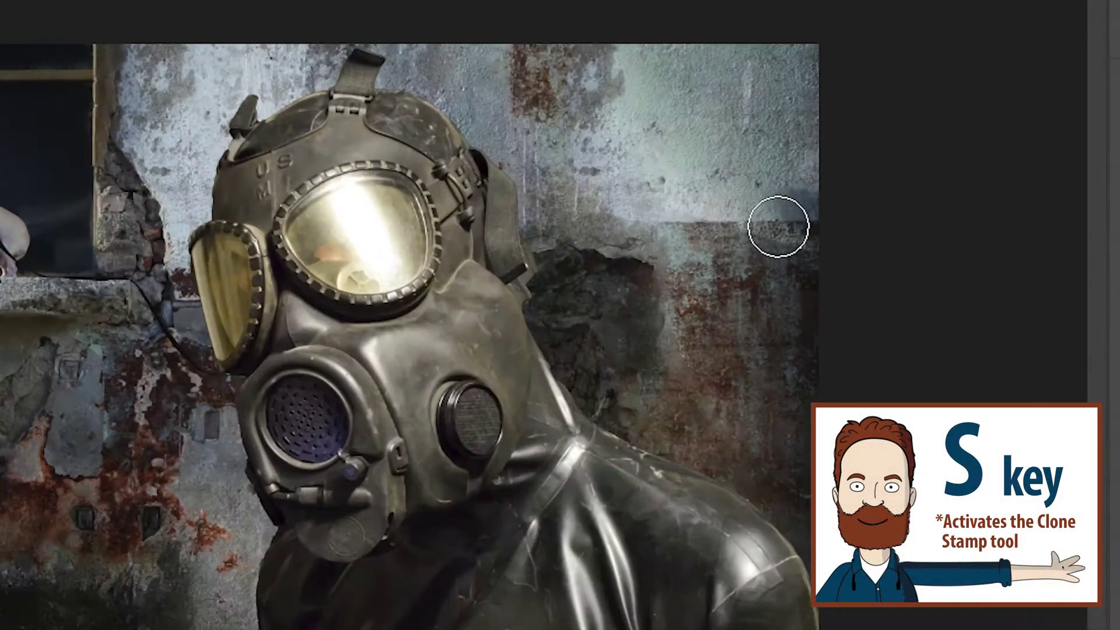
pyautogui.keyDown('alt'); pyautogui.click(779, 226); pyautogui.keyUp('alt')
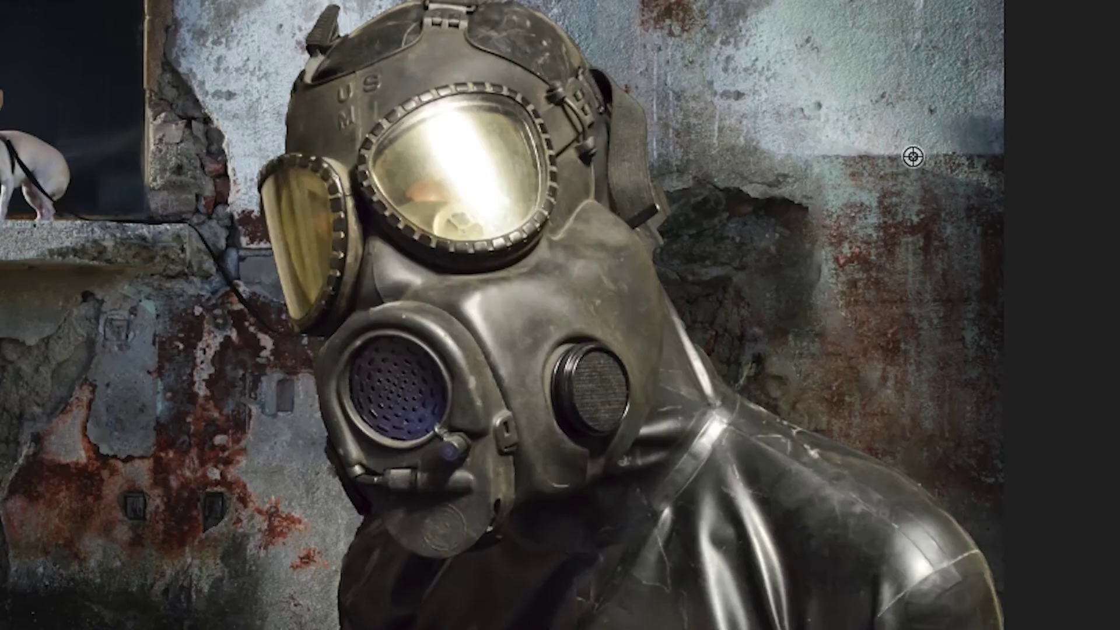
pyautogui.keyDown('alt'); pyautogui.click(913, 156); pyautogui.keyUp('alt')
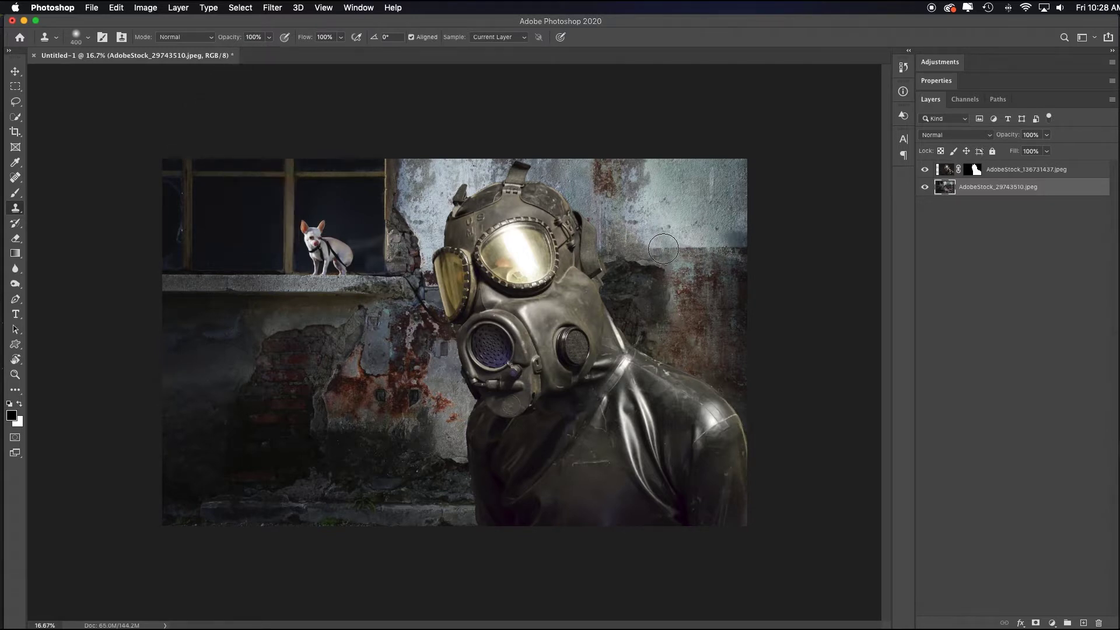
pyautogui.moveTo(642, 243)
pyautogui.mouseDown()
pyautogui.moveTo(590, 245)
pyautogui.moveTo(658, 234)
pyautogui.mouseUp()
pyautogui.press('6')
pyautogui.moveTo(614, 222)
pyautogui.mouseDown()
pyautogui.moveTo(645, 197)
pyautogui.moveTo(647, 164)
pyautogui.moveTo(653, 192)
pyautogui.mouseUp()
pyautogui.press('8')
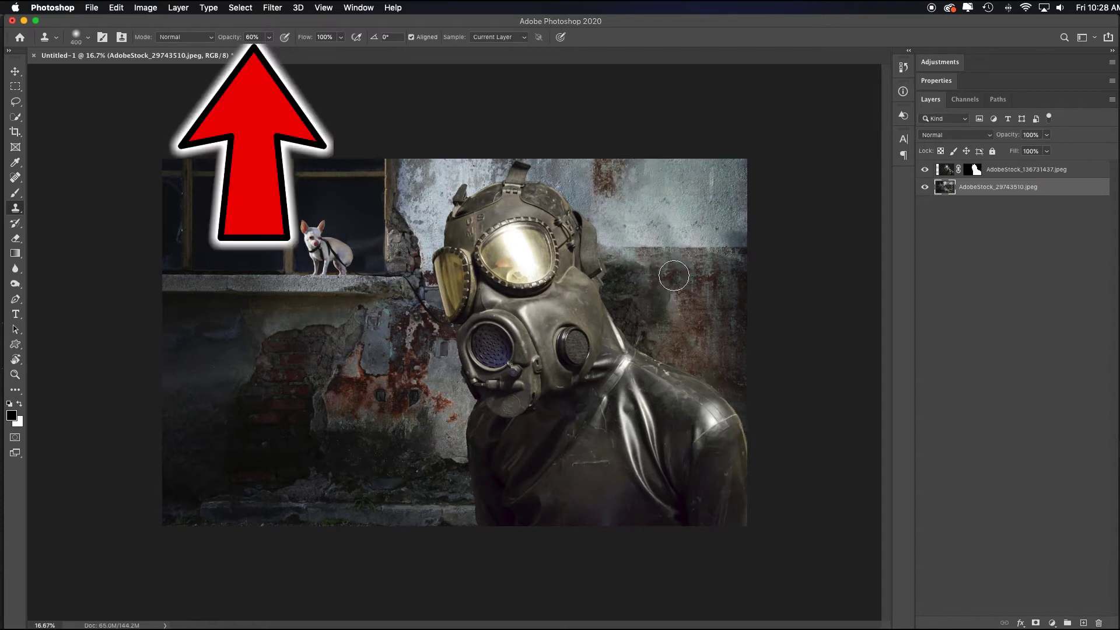
pyautogui.moveTo(637, 297); pyautogui.dragTo(641, 330)
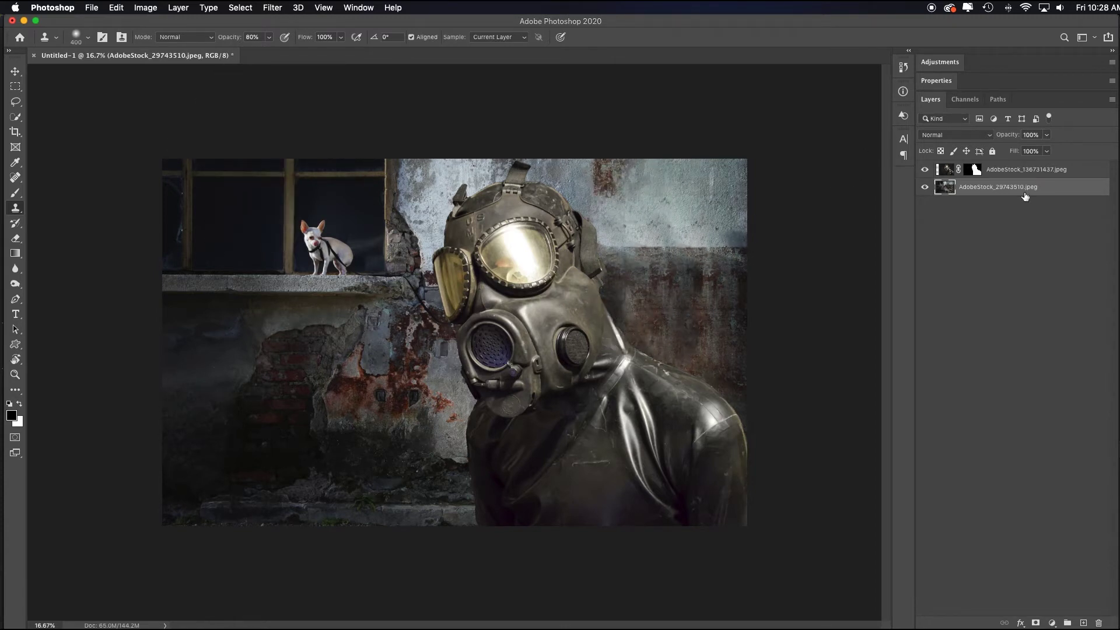
pyautogui.press('super+0')
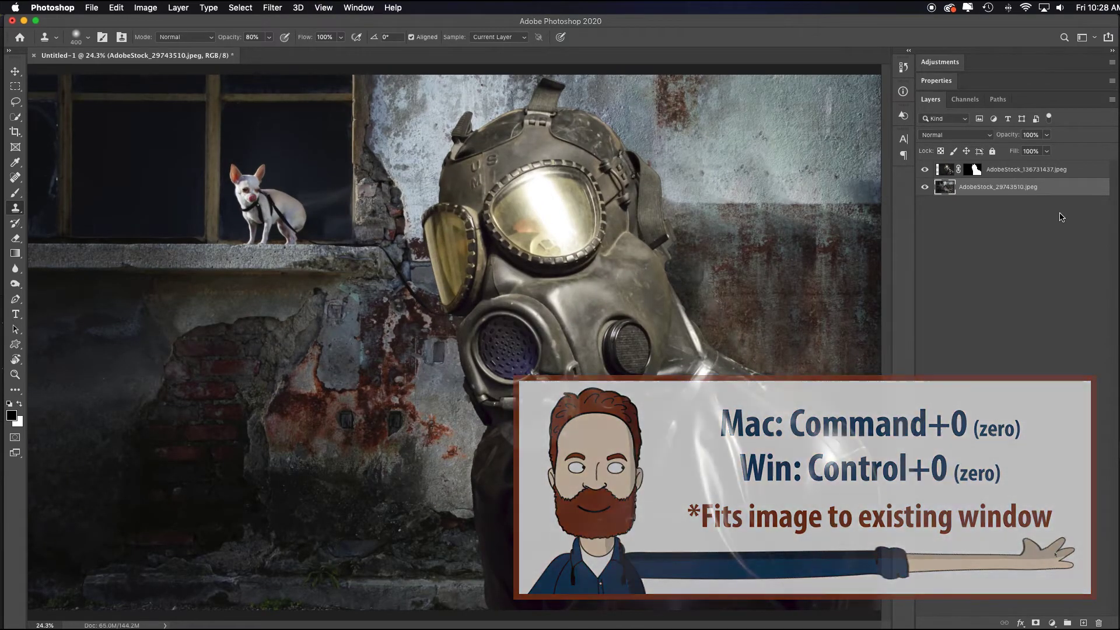
# - Add a Levels adjustment above the gas-mask layer with black input raised to 30
pyautogui.click(1044, 170)
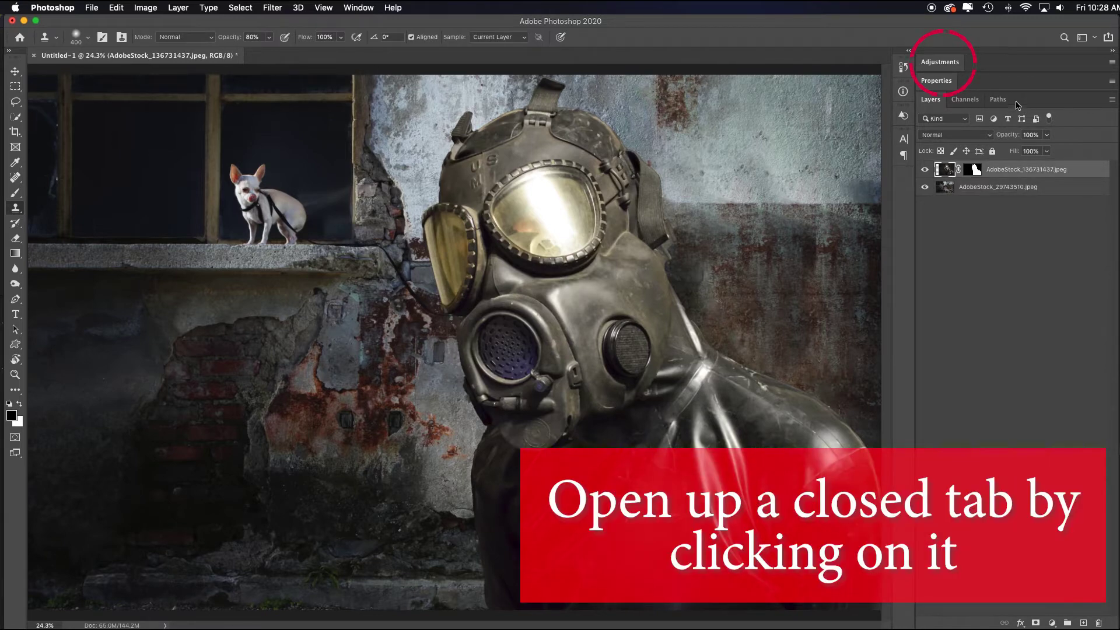
pyautogui.click(939, 62)
pyautogui.moveTo(1005, 271); pyautogui.dragTo(1001, 143)
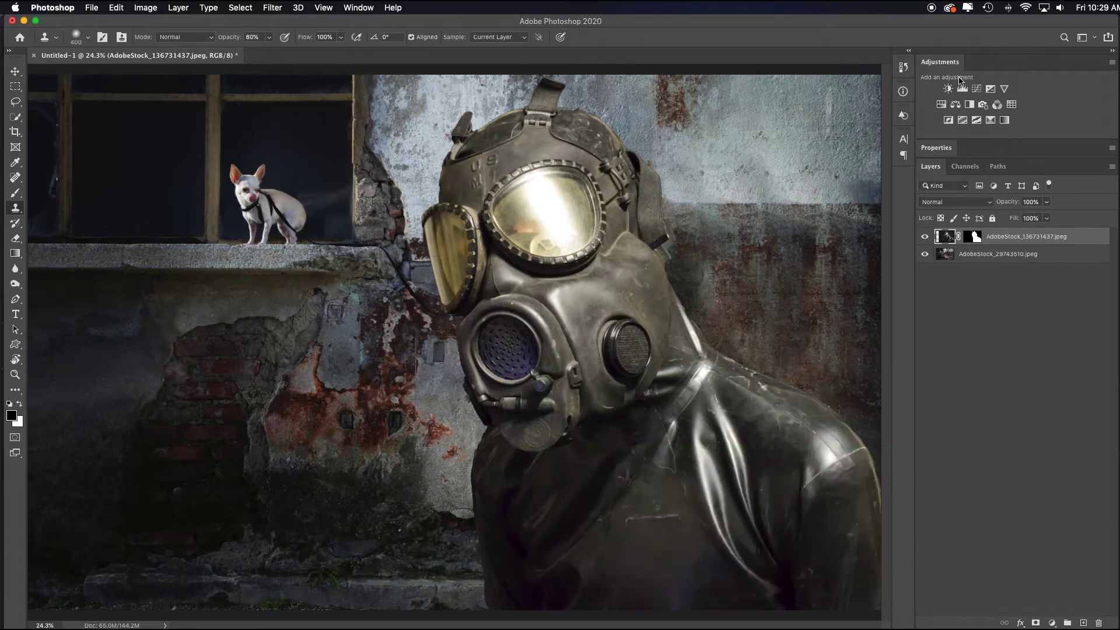
pyautogui.click(962, 88)
pyautogui.moveTo(946, 278); pyautogui.dragTo(963, 278)
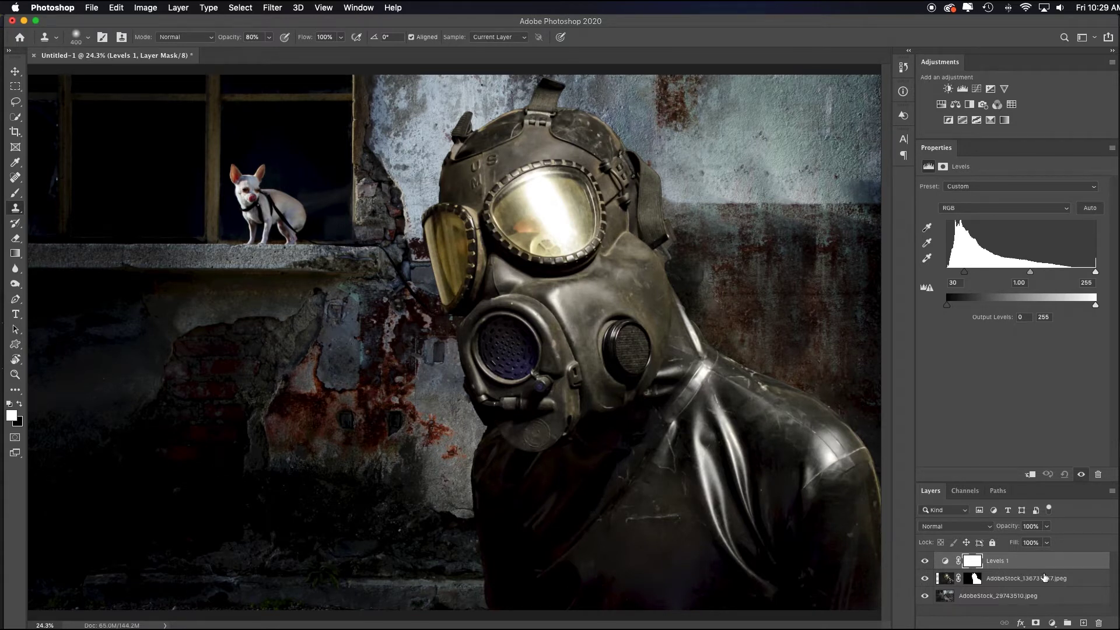
# - Clip Levels 1 to the gas-mask layer and target its adjustment thumbnail
pyautogui.moveTo(1015, 482); pyautogui.dragTo(1001, 340)
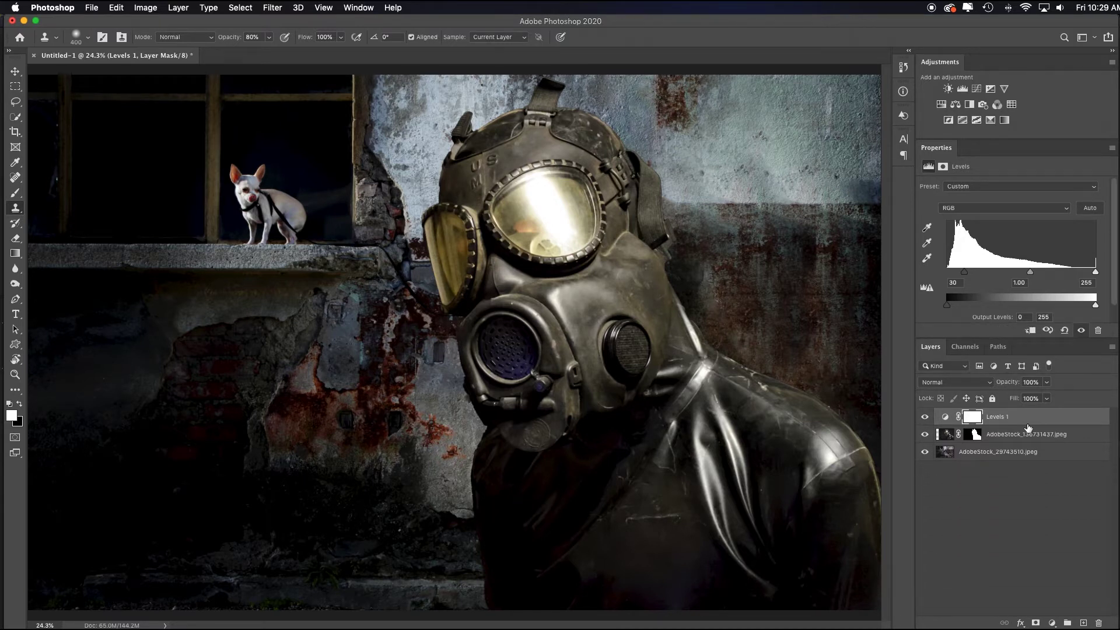
pyautogui.moveTo(1027, 426); pyautogui.dragTo(1028, 433)
pyautogui.keyDown('alt'); pyautogui.click(1028, 424); pyautogui.keyUp('alt')
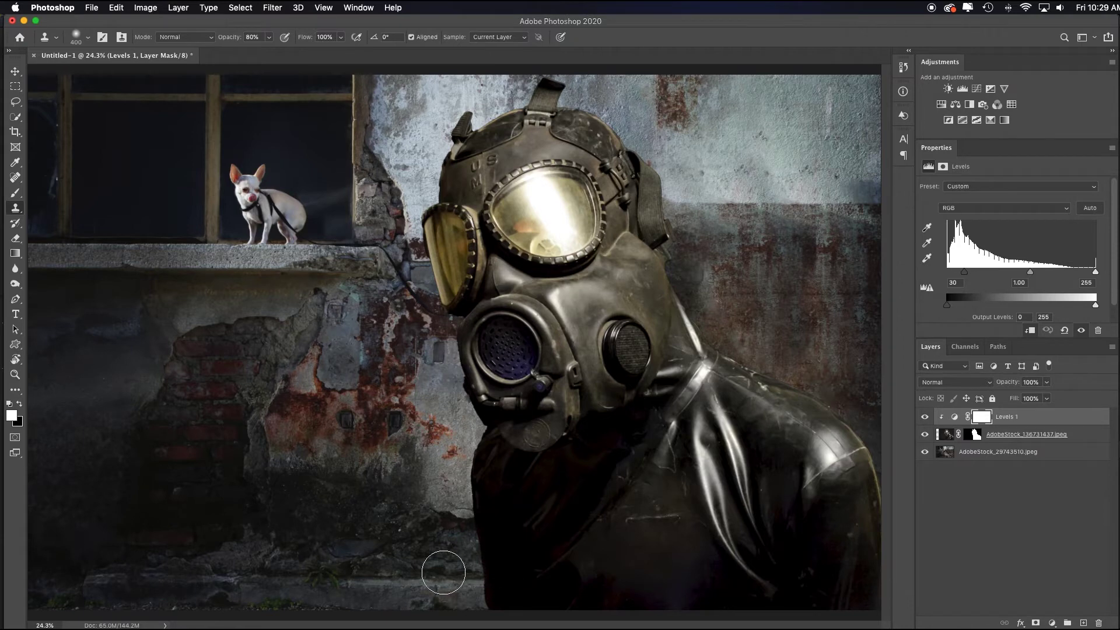
pyautogui.click(1076, 420)
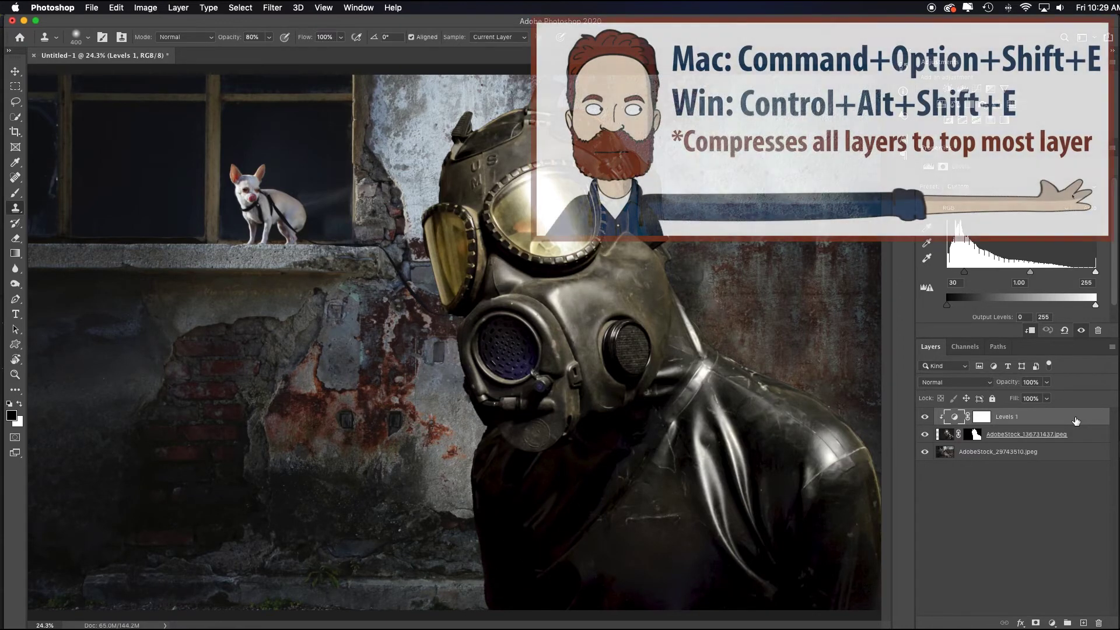
# - Stamp all visible layers into Layer 1 and spot-heal the right part of the black cable
pyautogui.press('super+alt+shift+e')
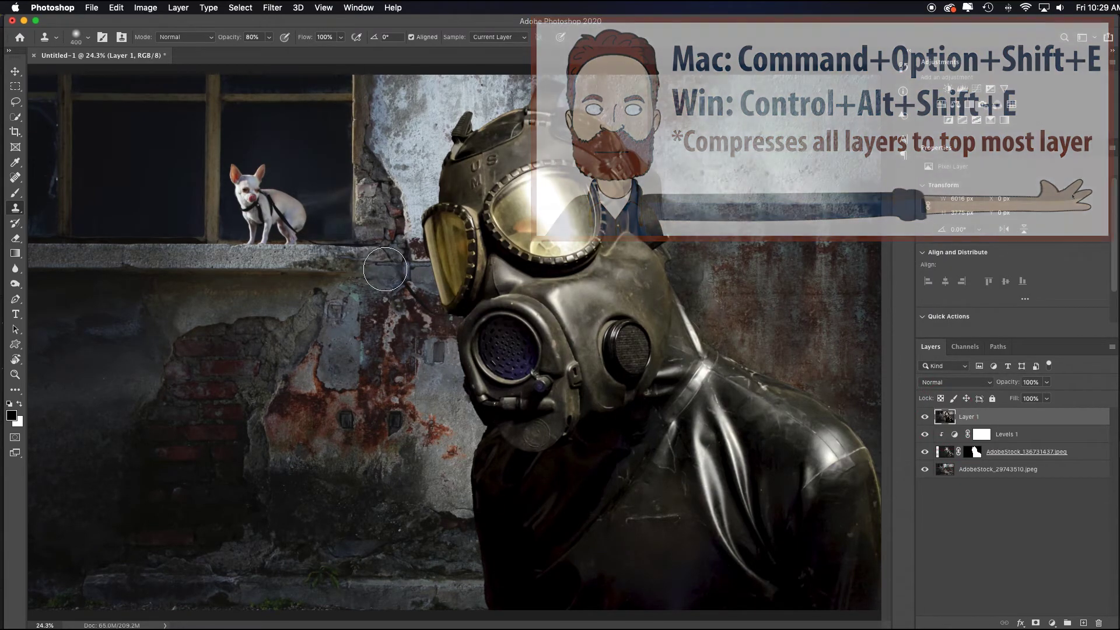
pyautogui.click(16, 178)
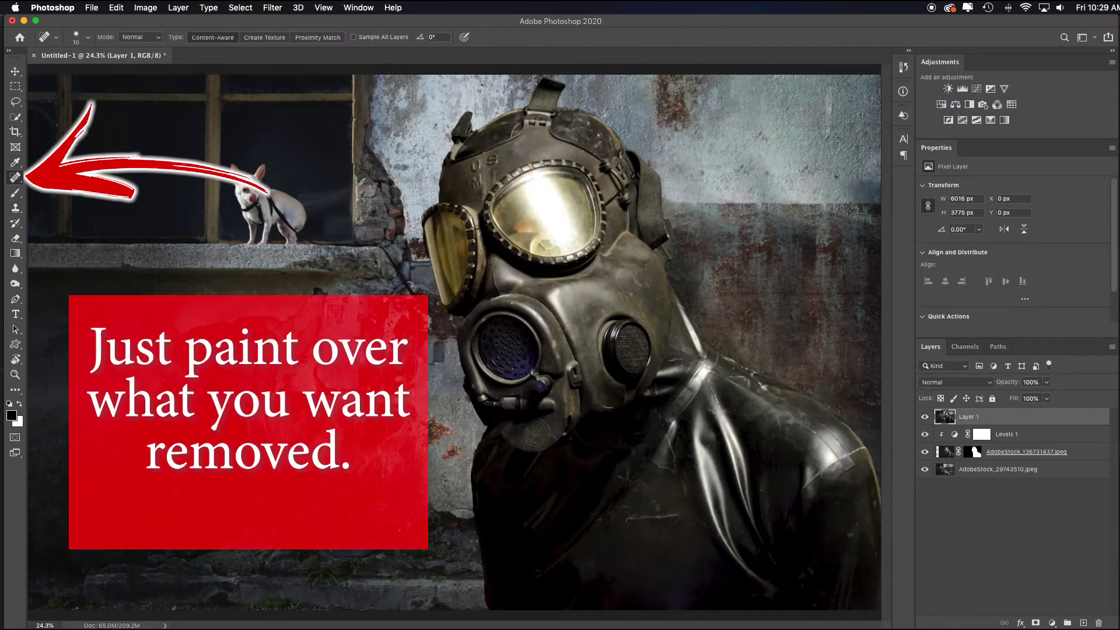
pyautogui.press('super+space')
pyautogui.moveTo(514, 355); pyautogui.dragTo(539, 356)
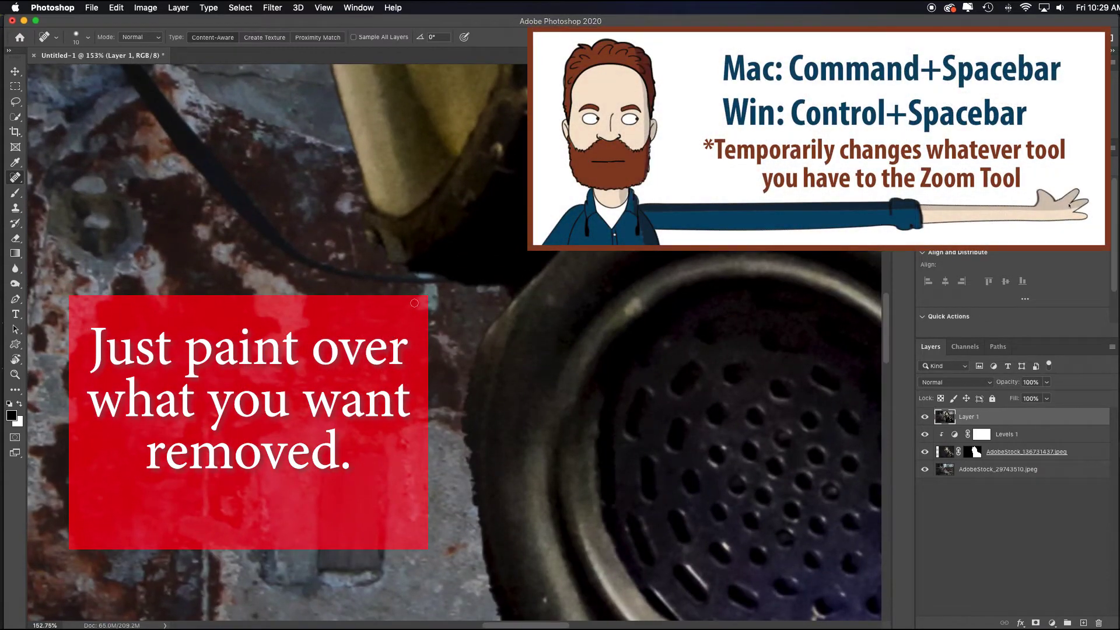
pyautogui.press('[')
pyautogui.moveTo(447, 284)
pyautogui.mouseDown()
pyautogui.moveTo(280, 247)
pyautogui.moveTo(321, 271)
pyautogui.moveTo(268, 225)
pyautogui.moveTo(309, 261)
pyautogui.moveTo(280, 232)
pyautogui.mouseUp()
# - Spot-heal the rest of the diagonal cable and the crack running down the wall
pyautogui.press(']')
pyautogui.press(']')
pyautogui.press(']')
pyautogui.press(']')
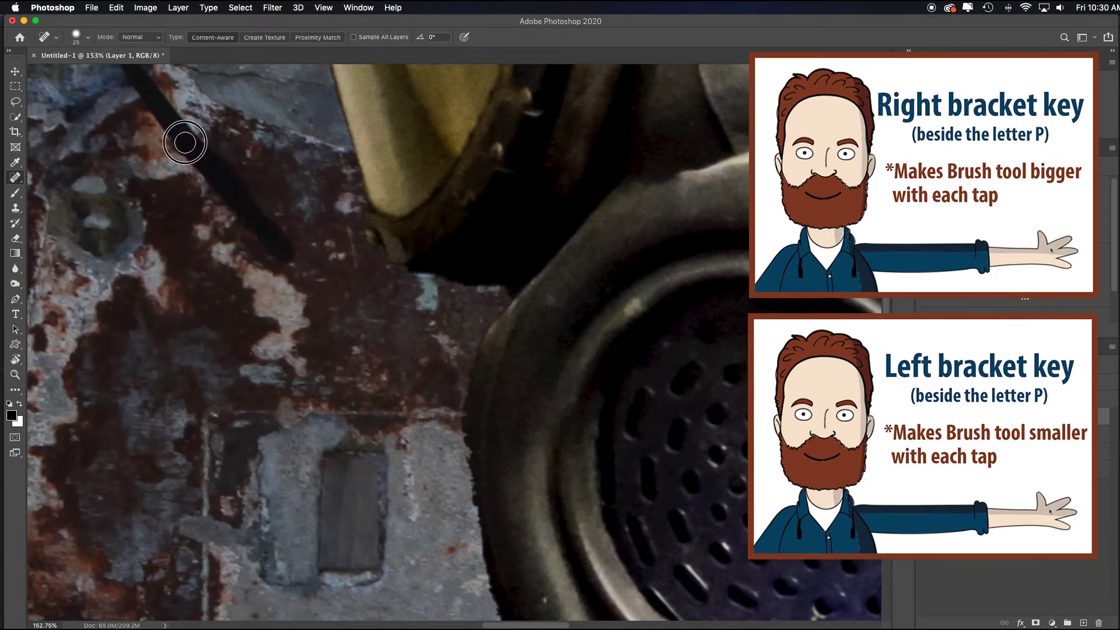
pyautogui.moveTo(210, 178); pyautogui.dragTo(577, 545)
pyautogui.keyDown('shift'); pyautogui.click(515, 455); pyautogui.keyUp('shift')
pyautogui.moveTo(428, 310)
pyautogui.mouseDown()
pyautogui.moveTo(470, 346)
pyautogui.moveTo(528, 461)
pyautogui.mouseUp()
pyautogui.moveTo(271, 303)
pyautogui.mouseDown()
pyautogui.moveTo(492, 355)
pyautogui.moveTo(566, 428)
pyautogui.moveTo(637, 437)
pyautogui.moveTo(655, 419)
pyautogui.mouseUp()
pyautogui.moveTo(758, 327); pyautogui.dragTo(513, 330)
pyautogui.moveTo(392, 325)
pyautogui.mouseDown()
pyautogui.moveTo(313, 300)
pyautogui.moveTo(250, 258)
pyautogui.moveTo(227, 223)
pyautogui.mouseUp()
pyautogui.press('super+z')
pyautogui.moveTo(187, 196); pyautogui.dragTo(137, 131)
# - Heal away the harness flap on the dog's shoulder with a smaller brush
pyautogui.moveTo(161, 72); pyautogui.dragTo(323, 235)
pyautogui.press('[')
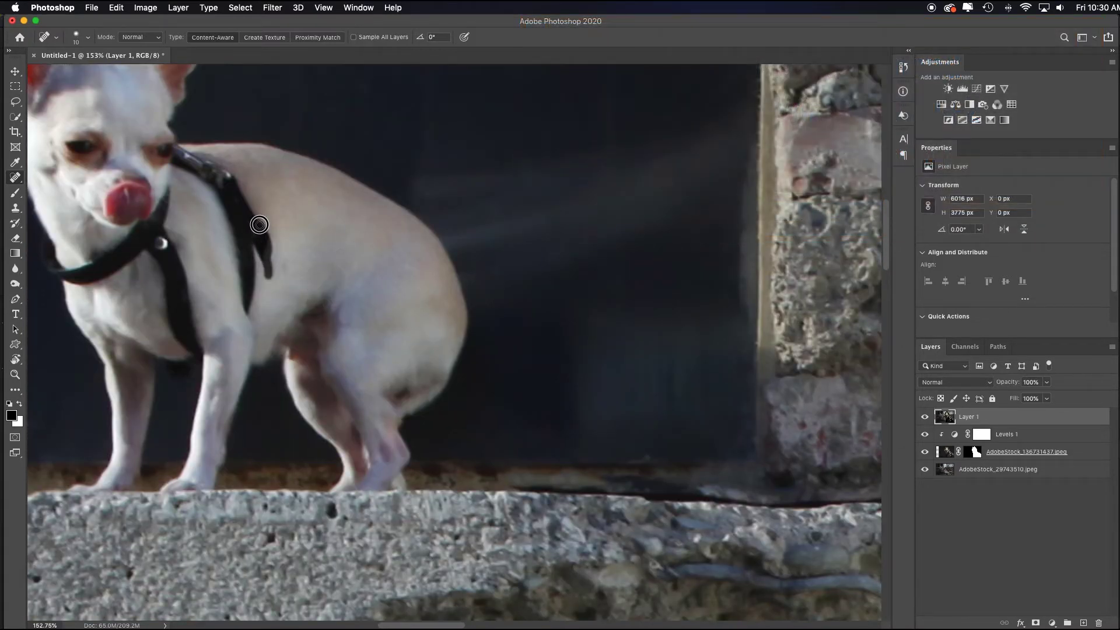
pyautogui.moveTo(269, 242)
pyautogui.mouseDown()
pyautogui.moveTo(251, 196)
pyautogui.moveTo(277, 290)
pyautogui.moveTo(270, 241)
pyautogui.mouseUp()
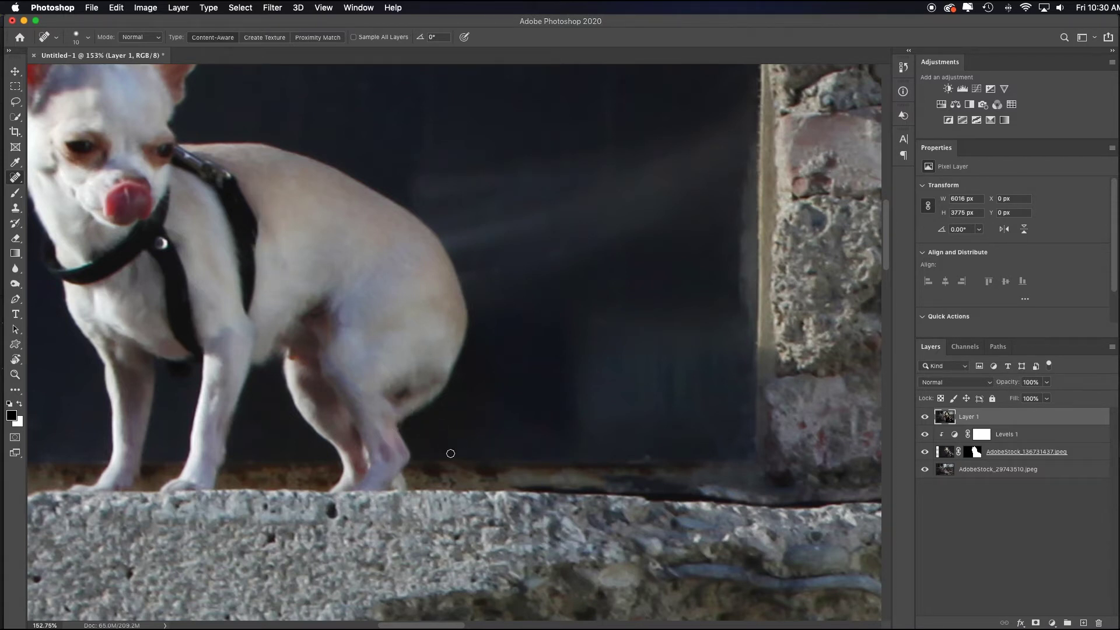
pyautogui.moveTo(740, 519); pyautogui.dragTo(332, 429)
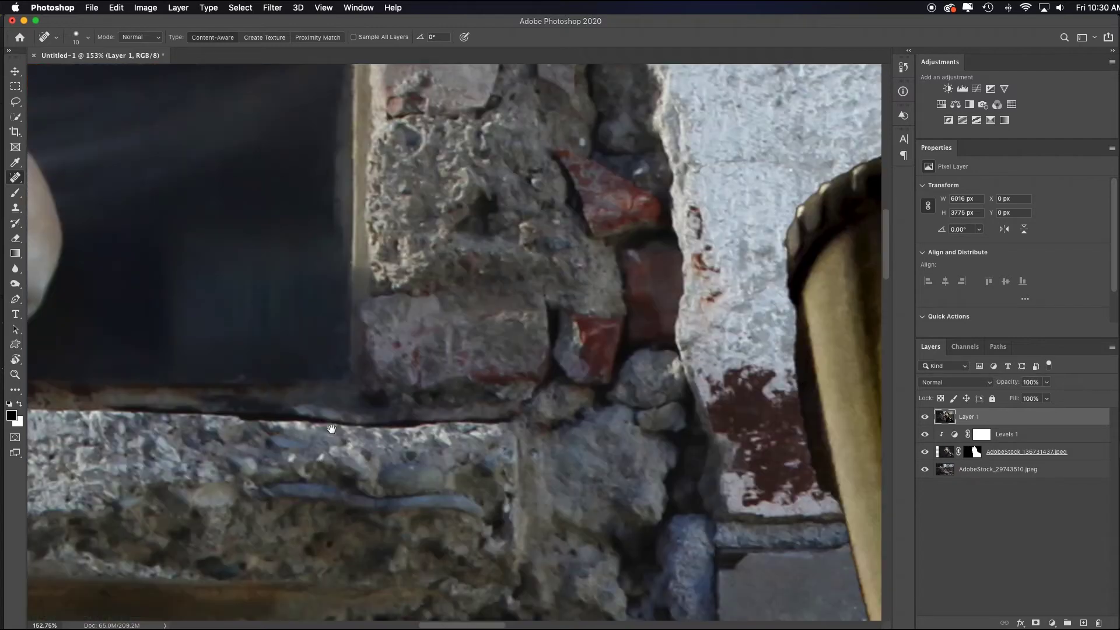
pyautogui.press('super+0')
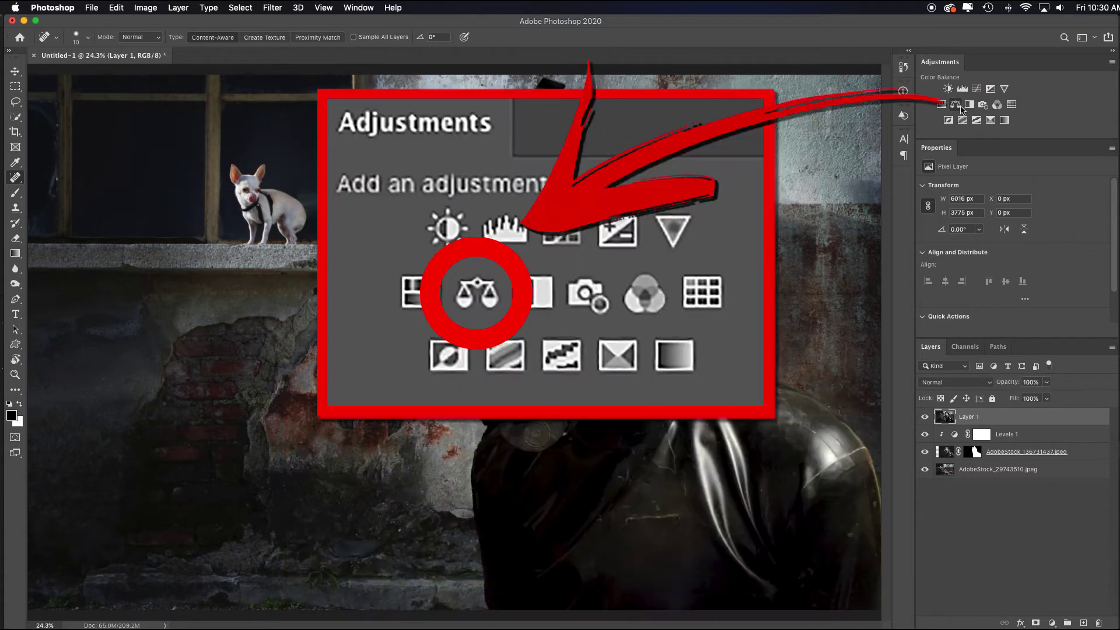
# - Add Color Balance with midtones at +35 Blue and an S-shaped Curves contrast layer
pyautogui.click(957, 106)
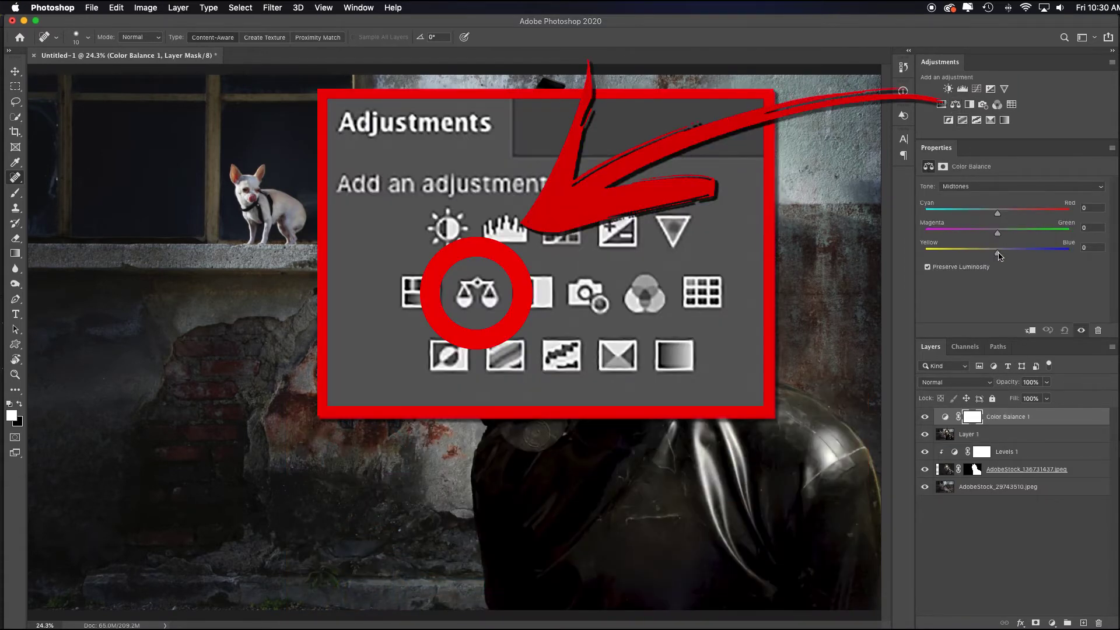
pyautogui.click(998, 255)
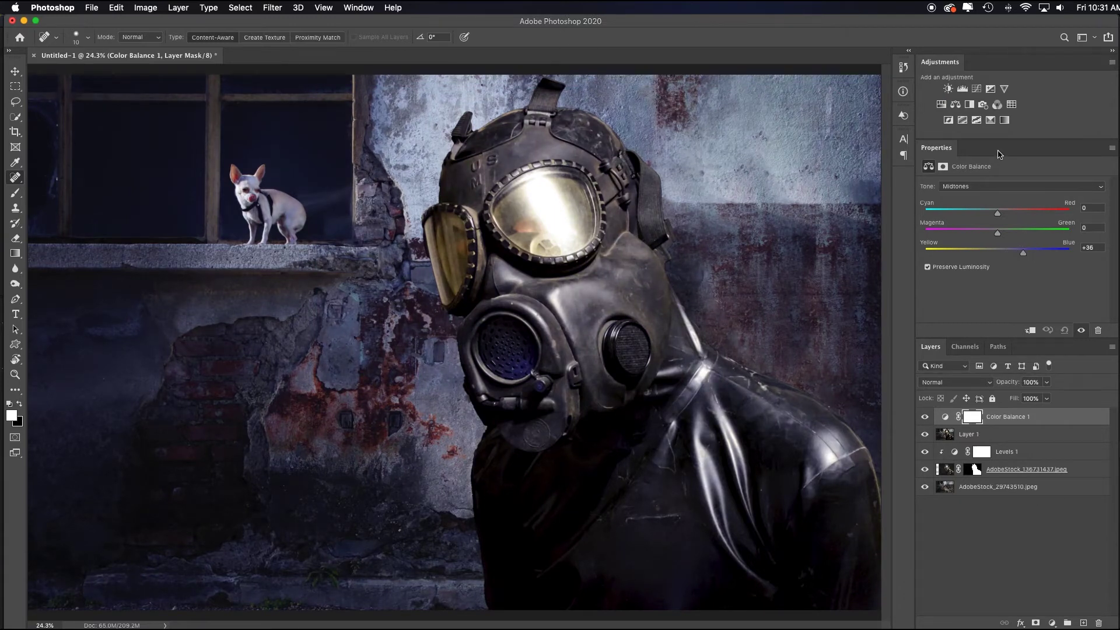
pyautogui.click(977, 91)
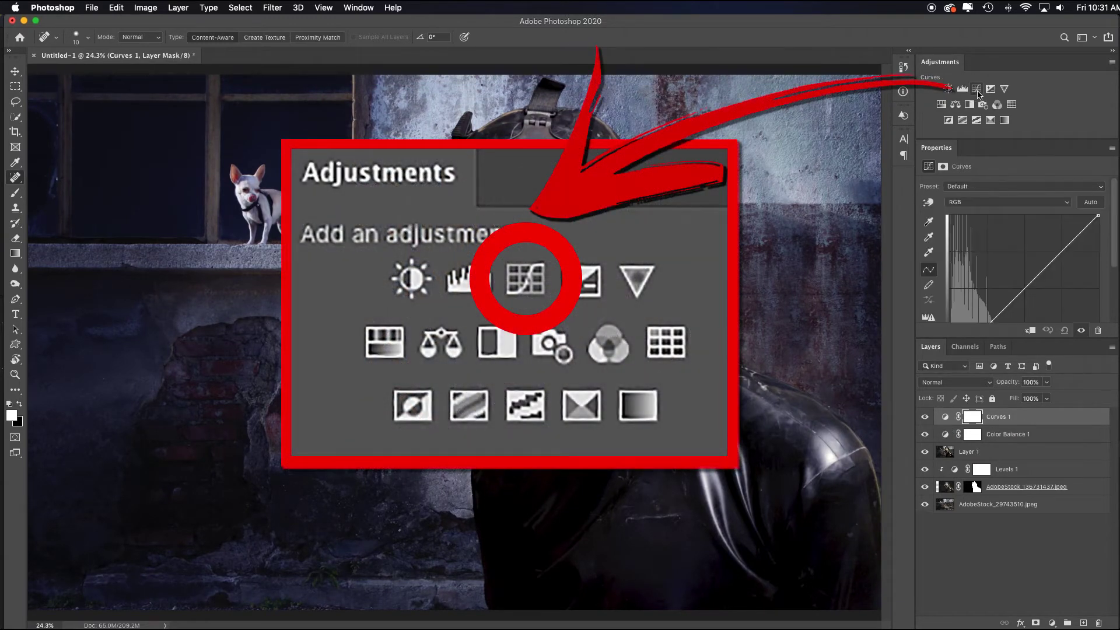
pyautogui.moveTo(1007, 338); pyautogui.dragTo(1007, 411)
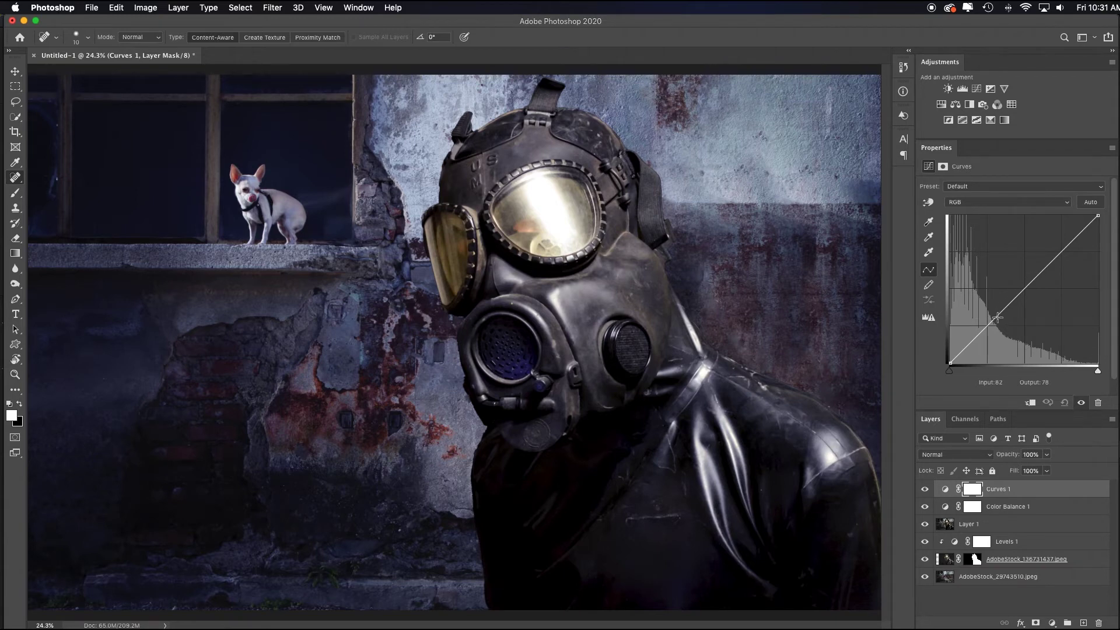
pyautogui.moveTo(998, 316); pyautogui.dragTo(1000, 328)
pyautogui.scroll(-1, 1001, 327)
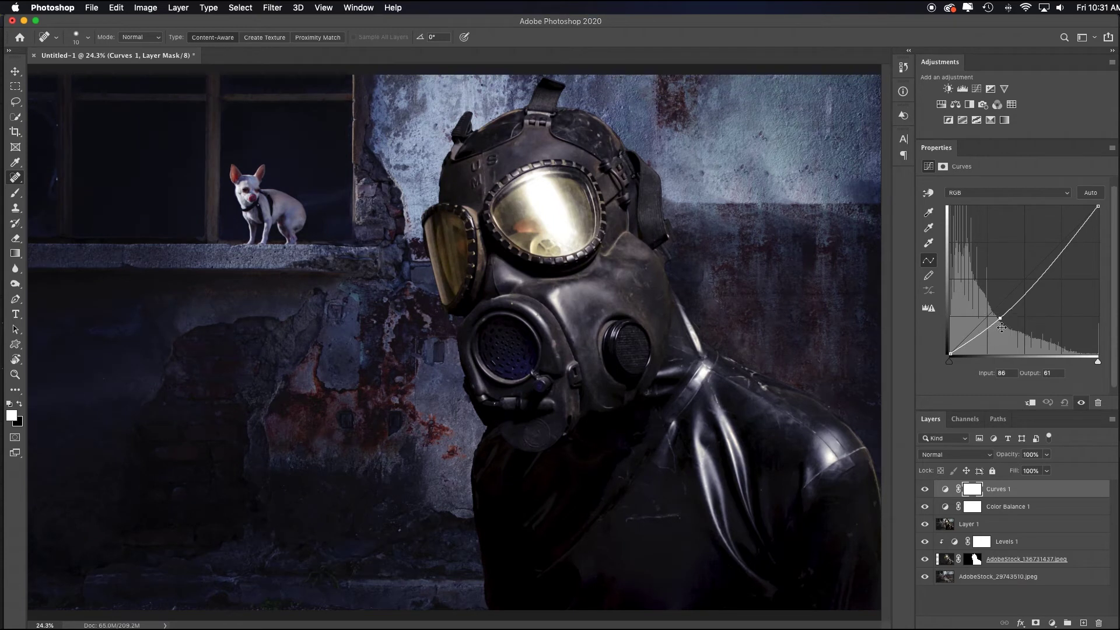
pyautogui.moveTo(1048, 266); pyautogui.dragTo(1048, 259)
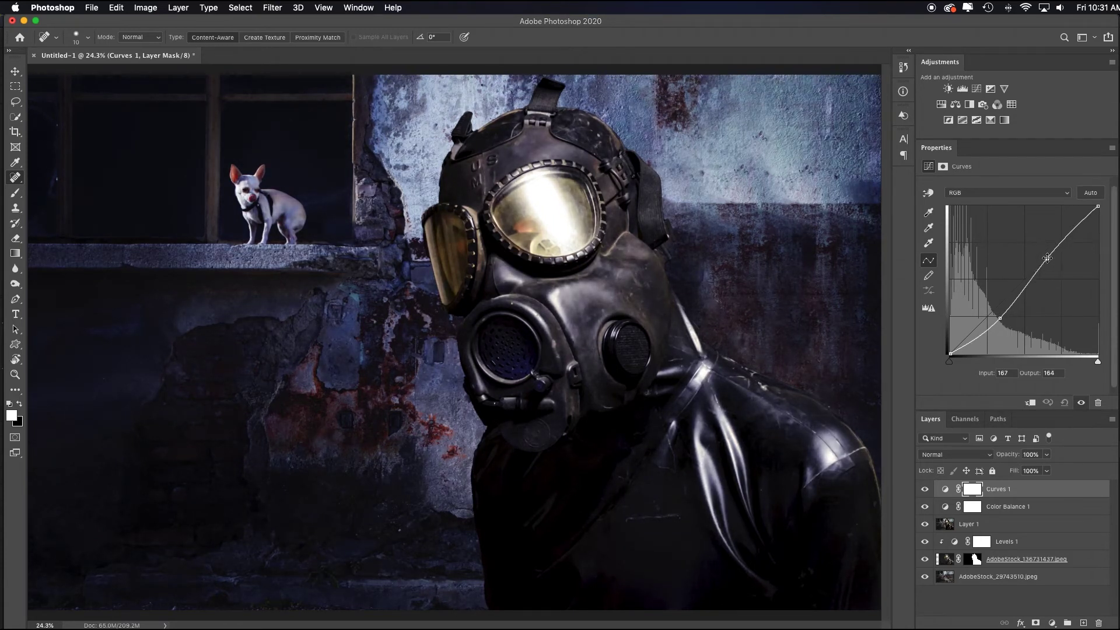
pyautogui.scroll(-1, 1045, 373)
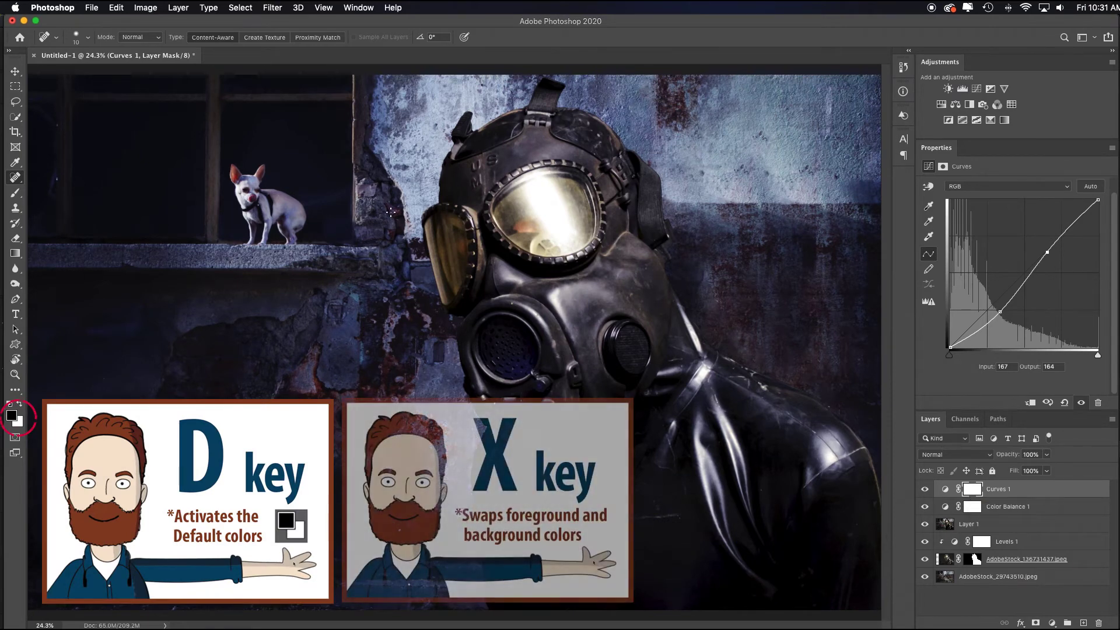
# - Paint black with a large 50%-opacity brush on the Curves 1 mask across the wall
pyautogui.press(']')
pyautogui.press(']')
pyautogui.press(']')
pyautogui.press(']')
pyautogui.press(']')
pyautogui.press(']')
pyautogui.press(']')
pyautogui.press(']')
pyautogui.press(']')
pyautogui.press(']')
pyautogui.press(']')
pyautogui.press(']')
pyautogui.press(']')
pyautogui.press(']')
pyautogui.press(']')
pyautogui.press(']')
pyautogui.press(']')
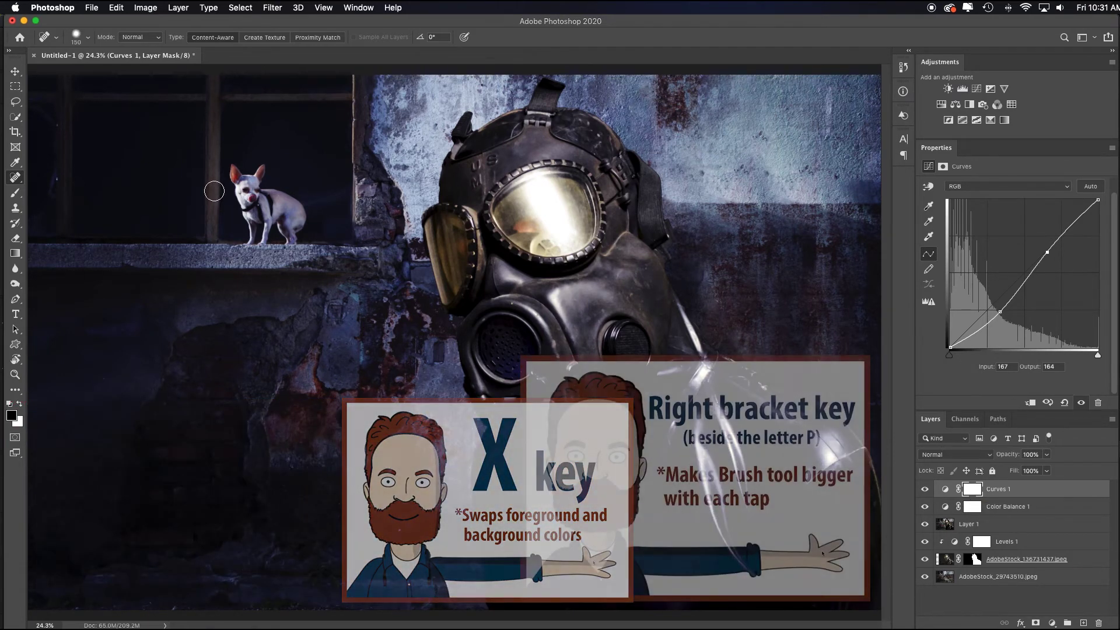
pyautogui.press('b')
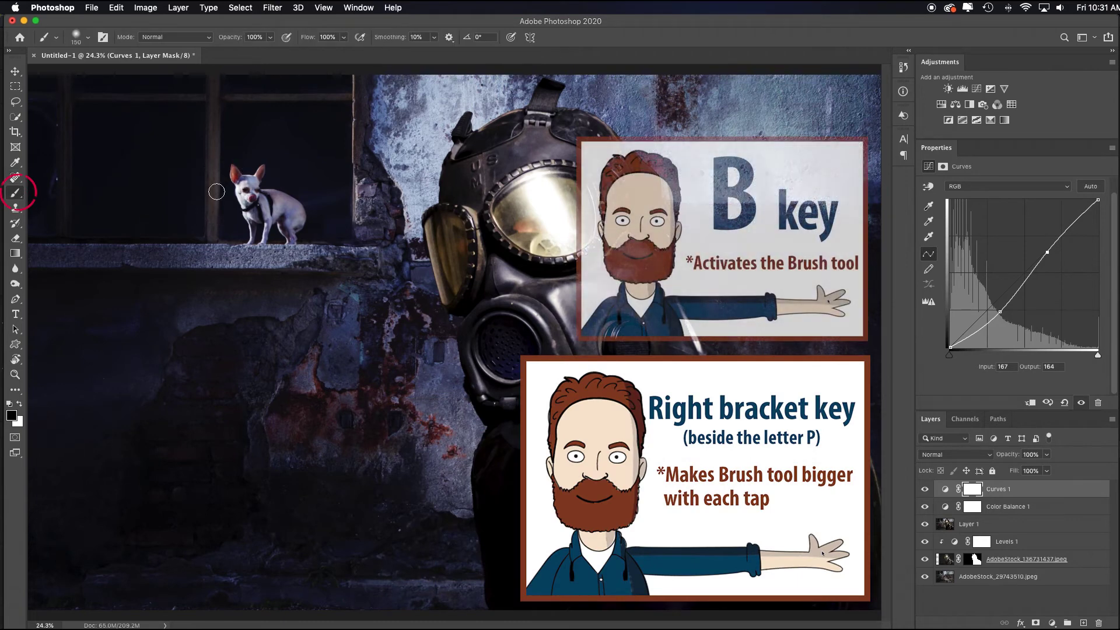
pyautogui.press(']')
pyautogui.press(']')
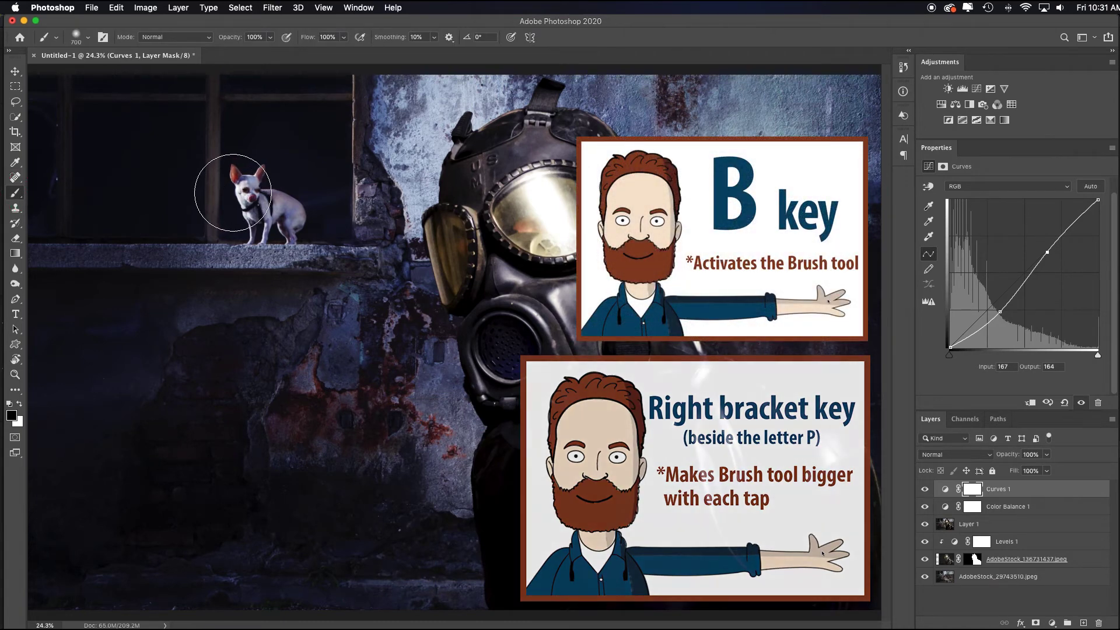
pyautogui.press('5')
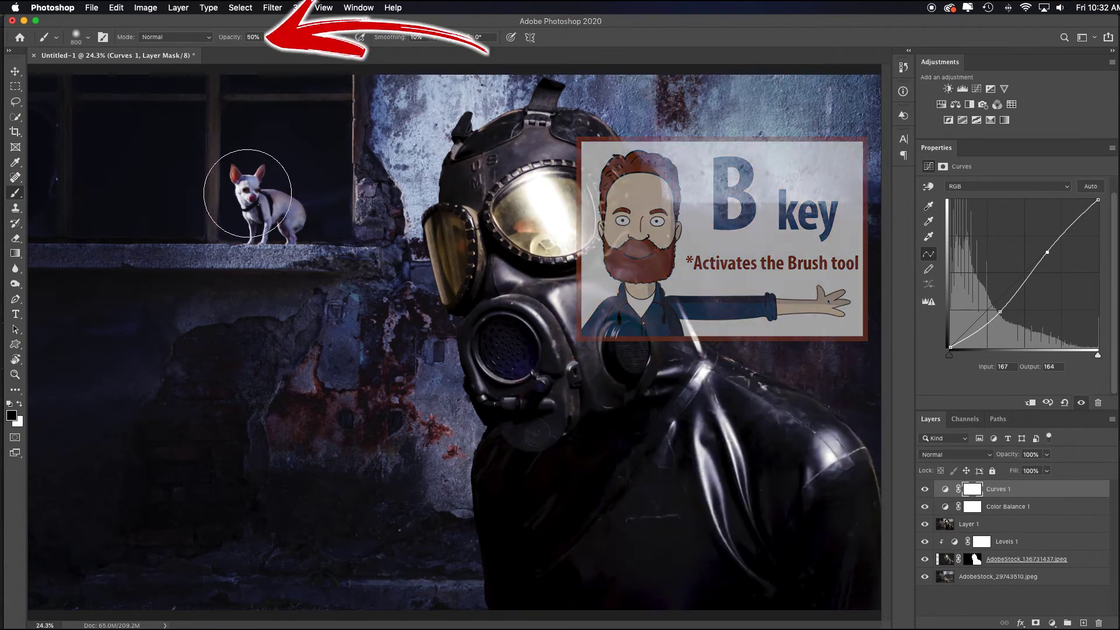
pyautogui.moveTo(208, 183)
pyautogui.mouseDown()
pyautogui.moveTo(88, 187)
pyautogui.moveTo(188, 412)
pyautogui.moveTo(129, 513)
pyautogui.moveTo(138, 516)
pyautogui.moveTo(143, 324)
pyautogui.moveTo(172, 459)
pyautogui.moveTo(173, 304)
pyautogui.moveTo(817, 312)
pyautogui.moveTo(663, 288)
pyautogui.moveTo(811, 373)
pyautogui.moveTo(732, 278)
pyautogui.moveTo(714, 218)
pyautogui.mouseUp()
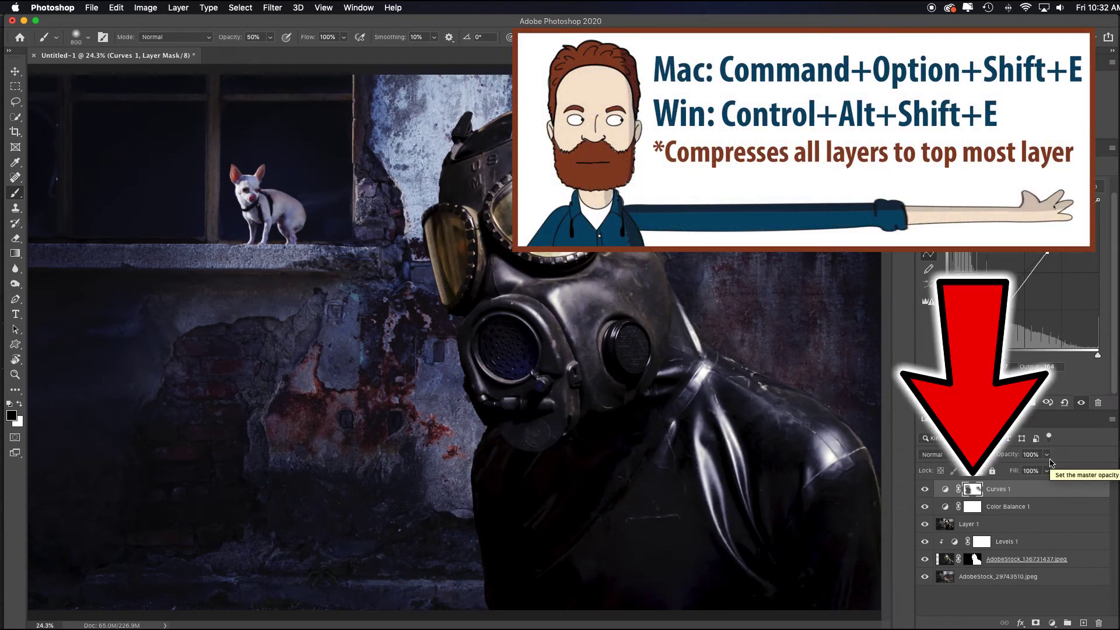
# - Stamp all visible layers into merged Layer 2 and set its duplicate to Multiply
pyautogui.press('super+alt+shift+e')
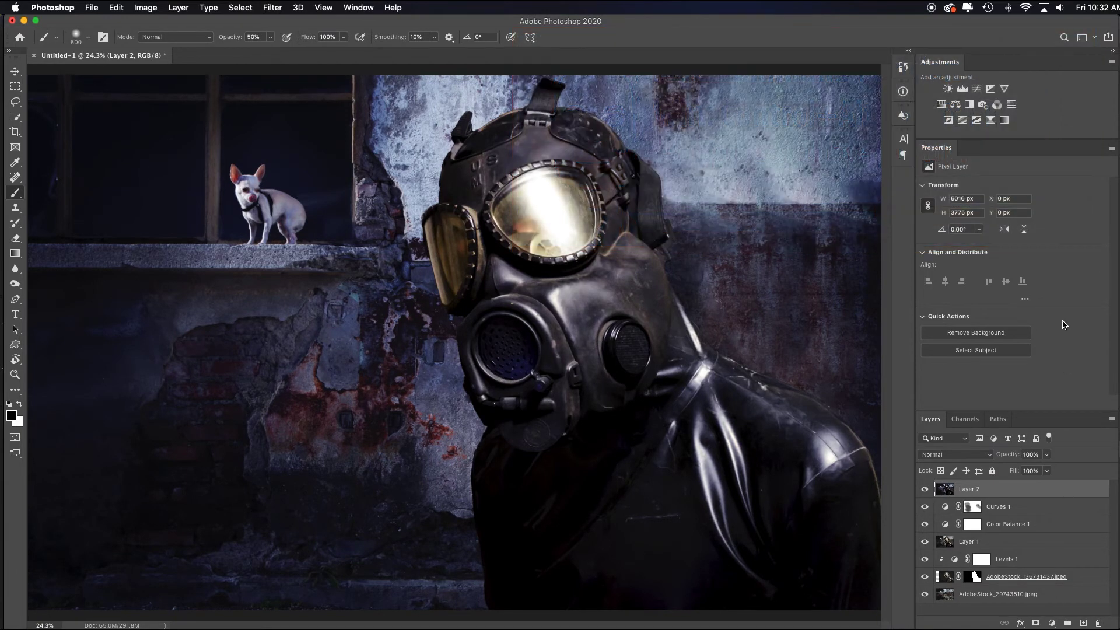
pyautogui.press('super+j')
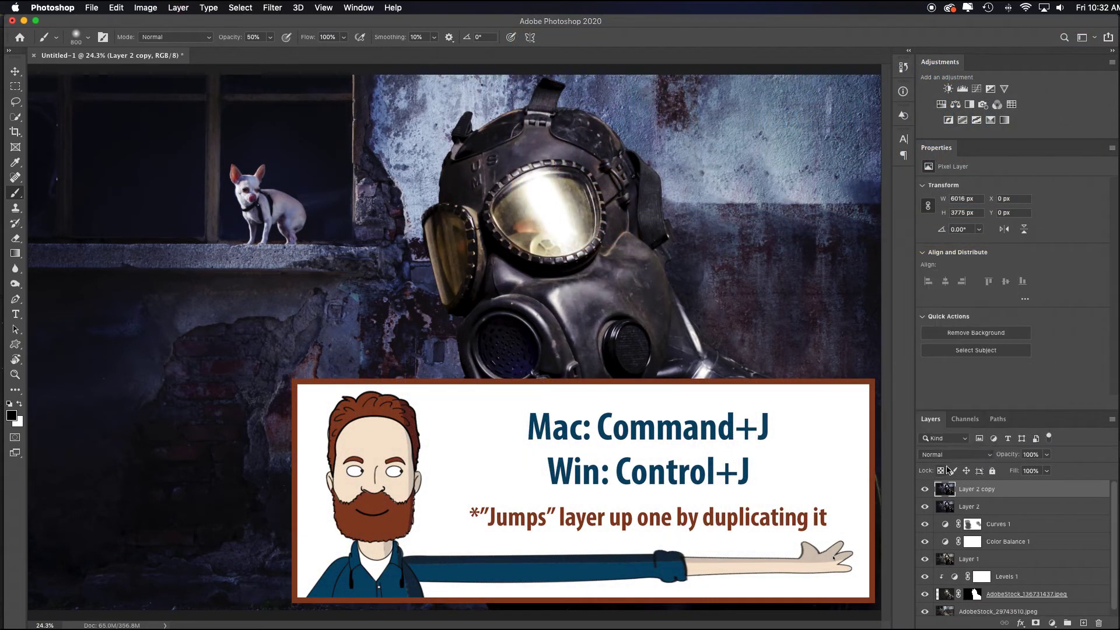
pyautogui.click(955, 455)
pyautogui.click(945, 458)
# - Add a layer mask to the copy and select a rectangle inset from the image edges
pyautogui.click(1036, 623)
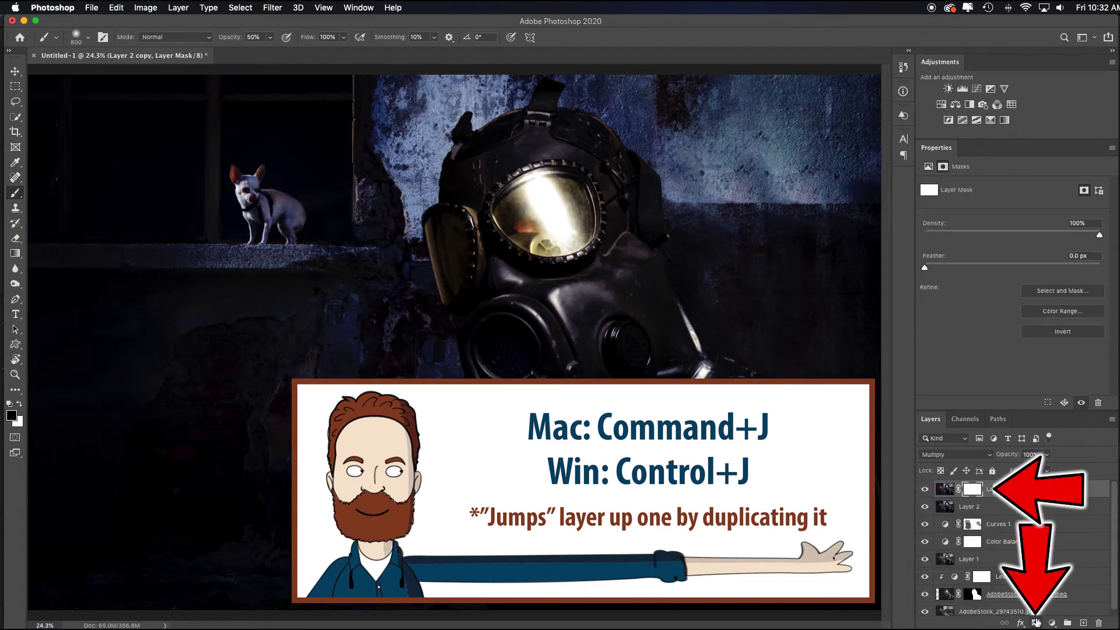
pyautogui.press('m')
pyautogui.moveTo(58, 113); pyautogui.dragTo(836, 570)
# - Fill the selected mask area with black, then feather the mask to 119.1 px
pyautogui.hotkey('shift', 'Delete')
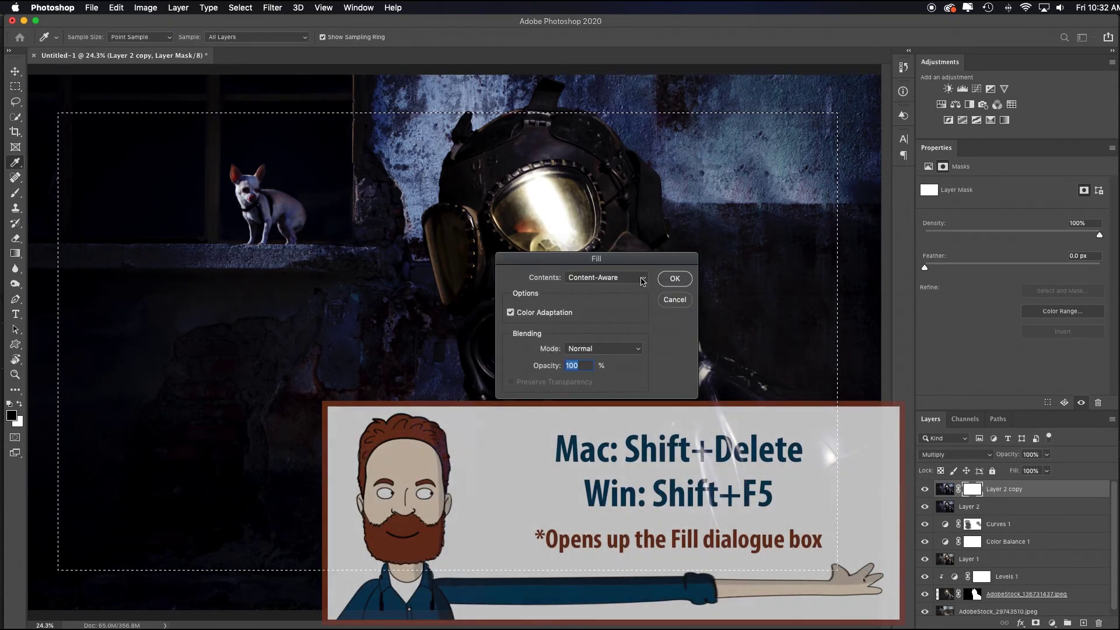
pyautogui.click(643, 282)
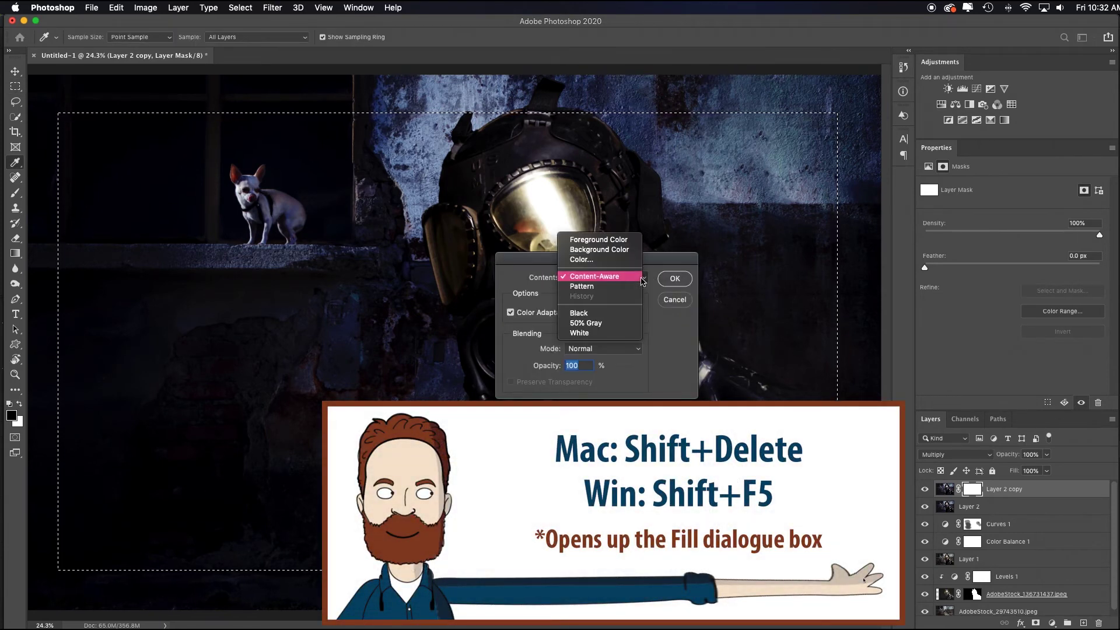
pyautogui.click(578, 313)
pyautogui.click(675, 278)
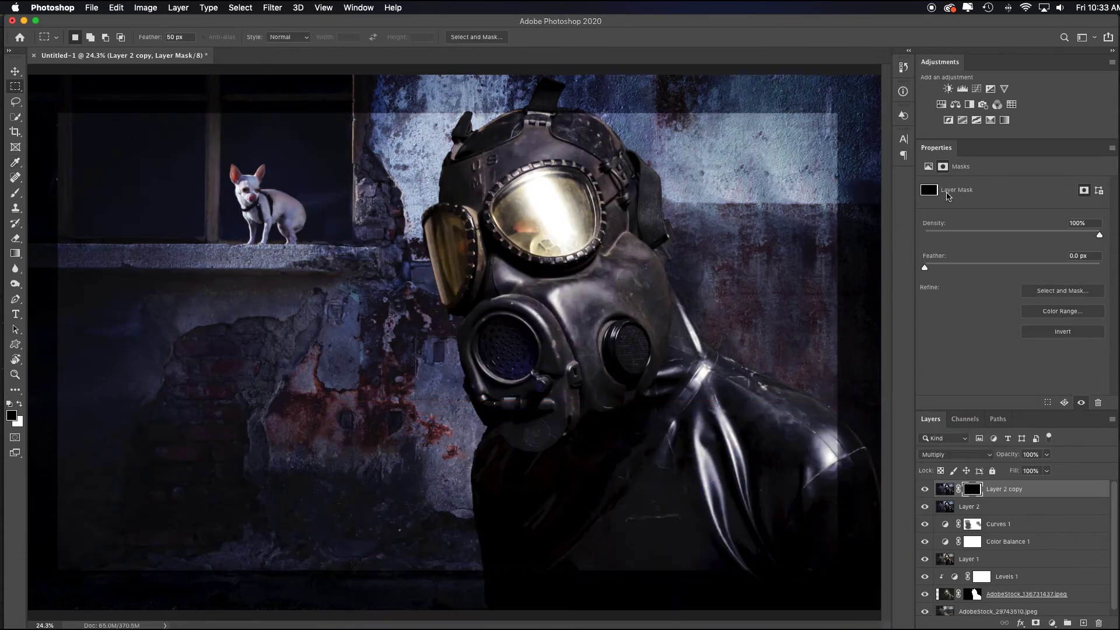
pyautogui.moveTo(924, 269); pyautogui.dragTo(972, 269)
pyautogui.moveTo(1046, 272)
pyautogui.mouseDown()
pyautogui.moveTo(1029, 272)
pyautogui.moveTo(1044, 270)
pyautogui.mouseUp()
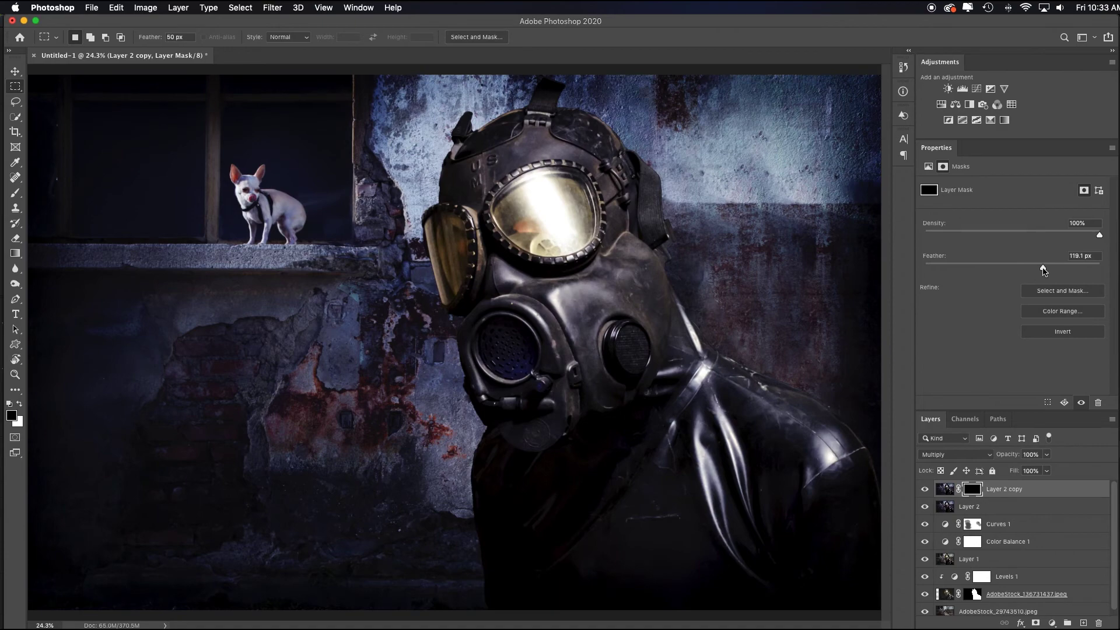